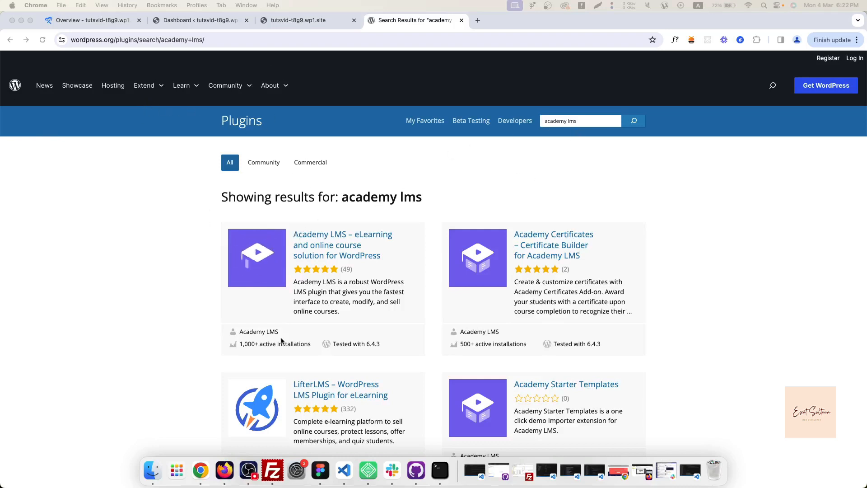
- Look through the academy lms plugin search results and open the Academy LMS – eLearning and online course solution page
scroll(280, 337, down, 2)
scroll(280, 337, up, 2)
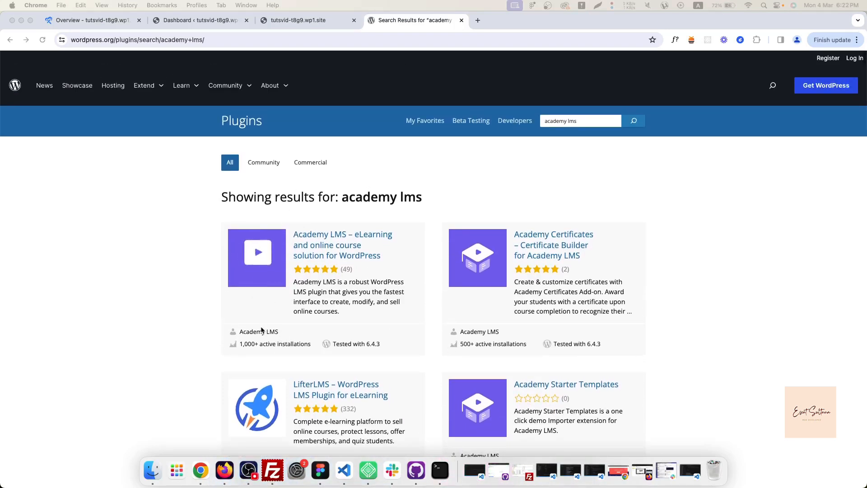
scroll(271, 316, down, 3)
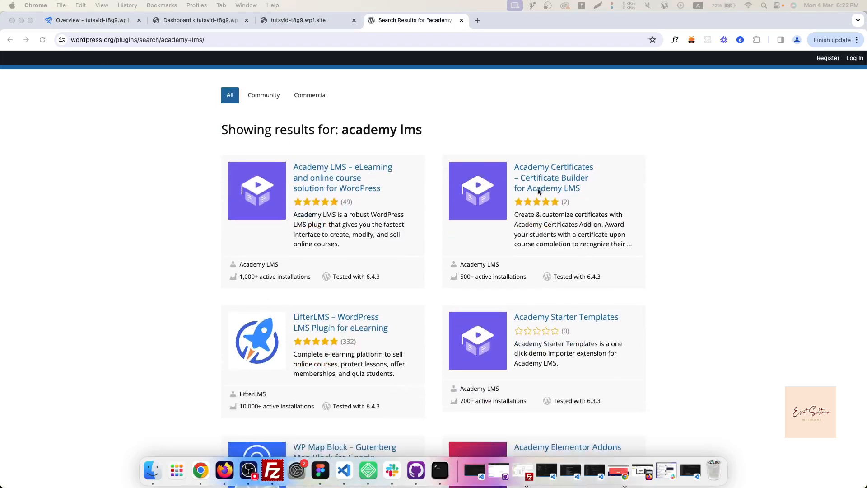
scroll(546, 351, down, 1)
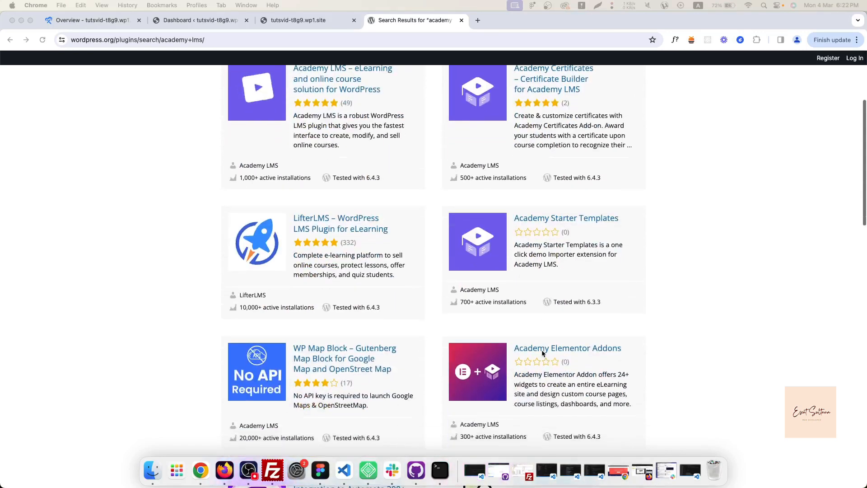
scroll(481, 386, down, 4)
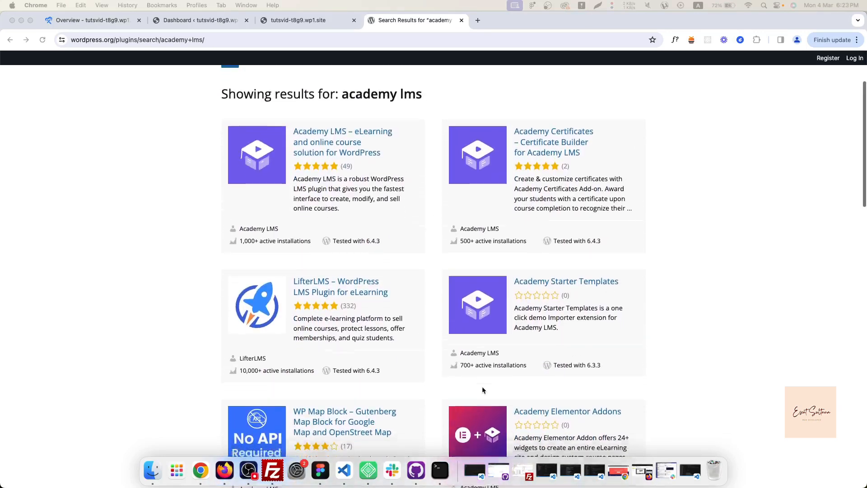
scroll(536, 371, down, 3)
scroll(519, 407, up, 5)
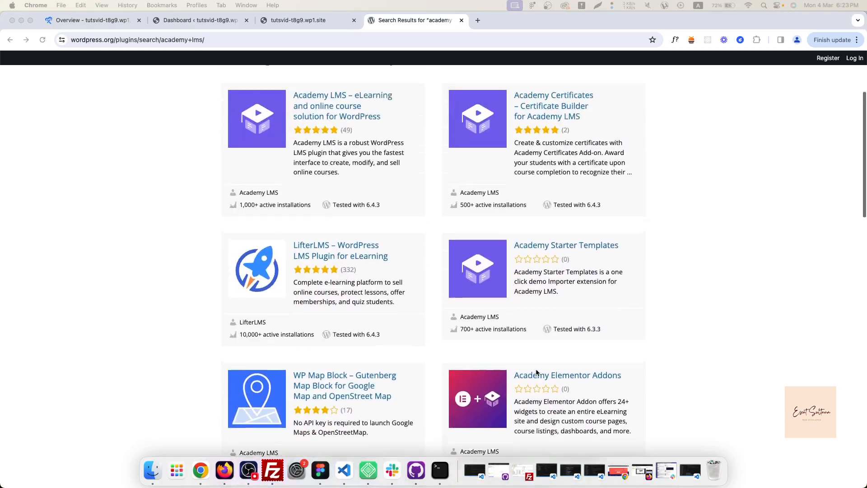
scroll(496, 438, down, 2)
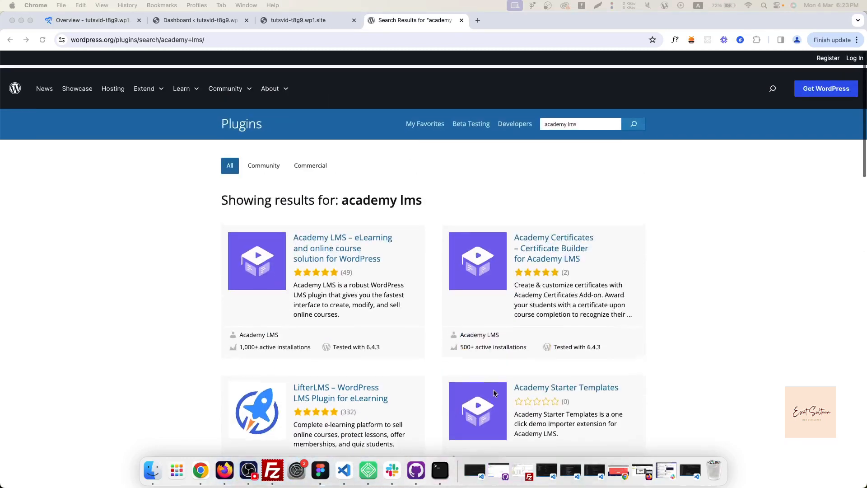
scroll(361, 294, up, 4)
click(335, 239)
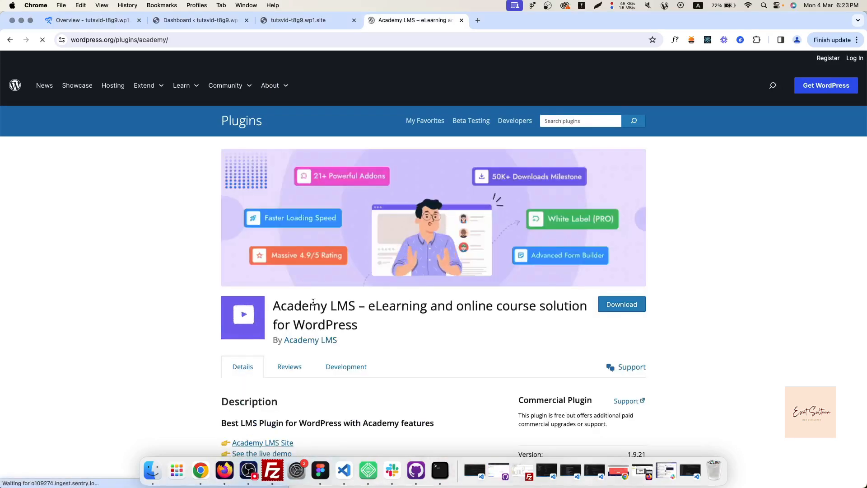
- Read the Academy LMS plugin description and the beginning of its Features list, including the admin interface and analytics entries
scroll(277, 165, down, 6)
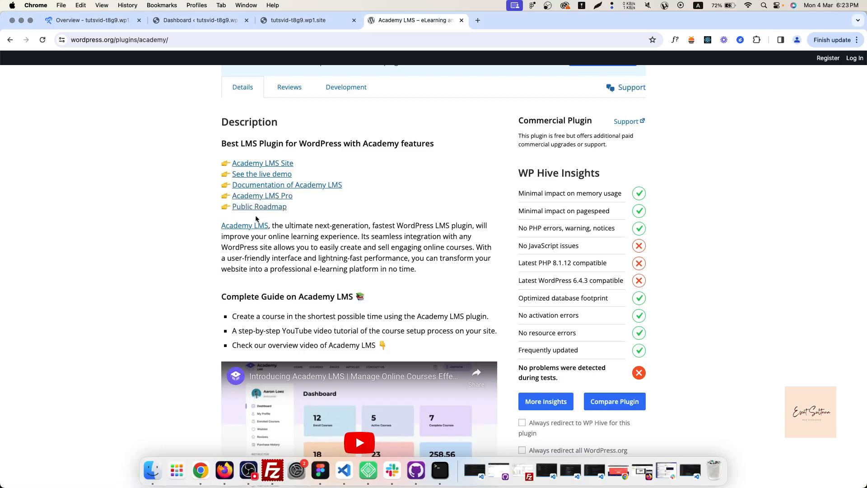
scroll(256, 219, down, 10)
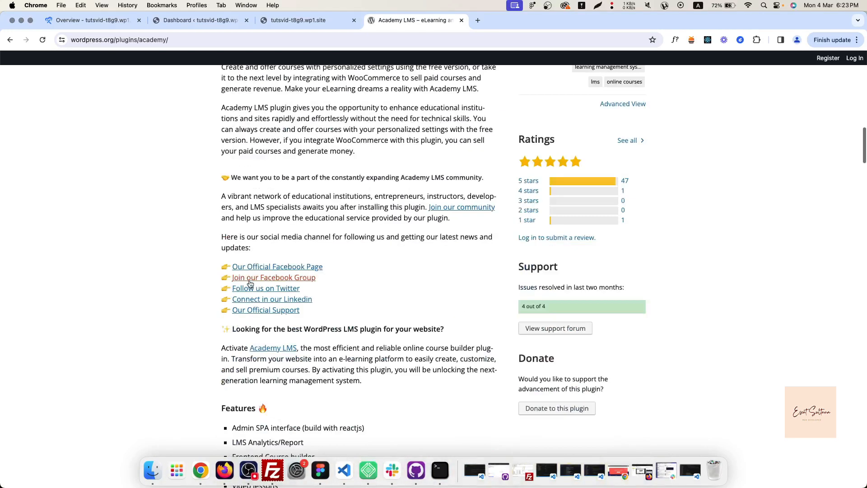
scroll(250, 283, down, 4)
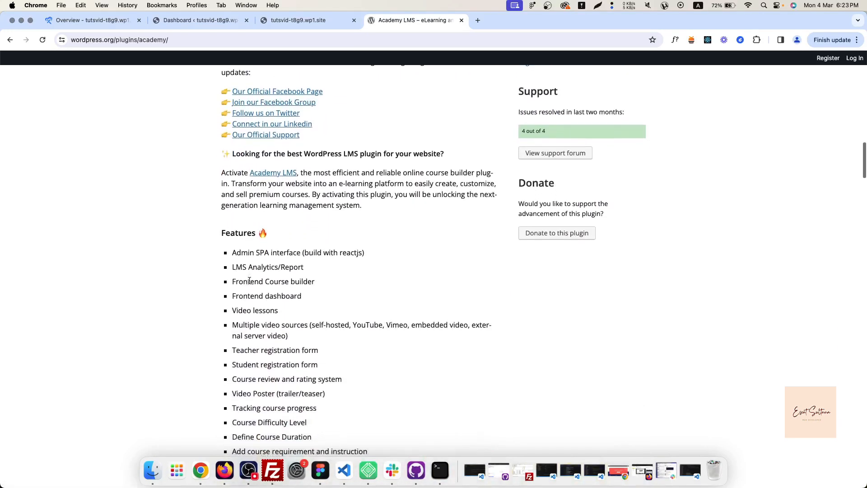
mouse_move(309, 253)
mouse_down()
mouse_move(387, 266)
mouse_move(303, 260)
mouse_up()
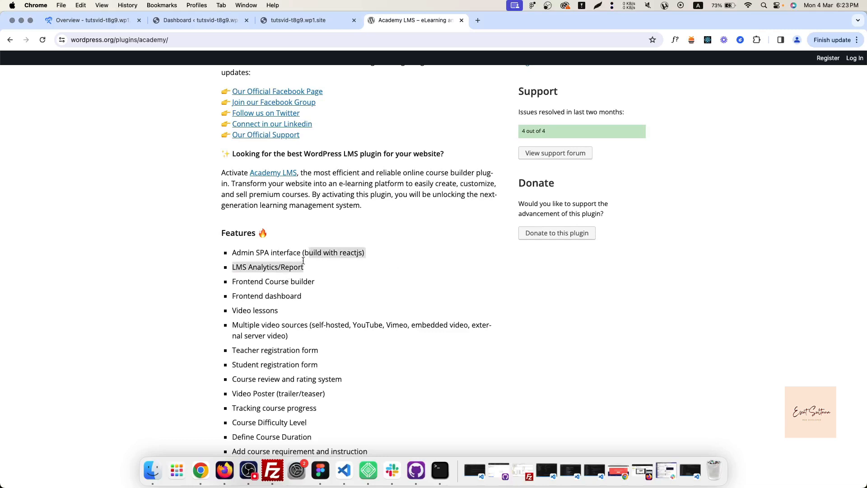
click(252, 256)
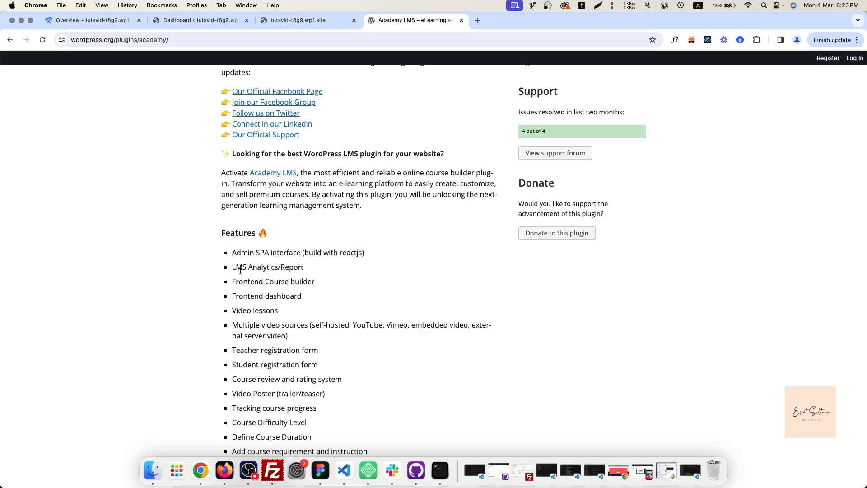
scroll(267, 307, down, 1)
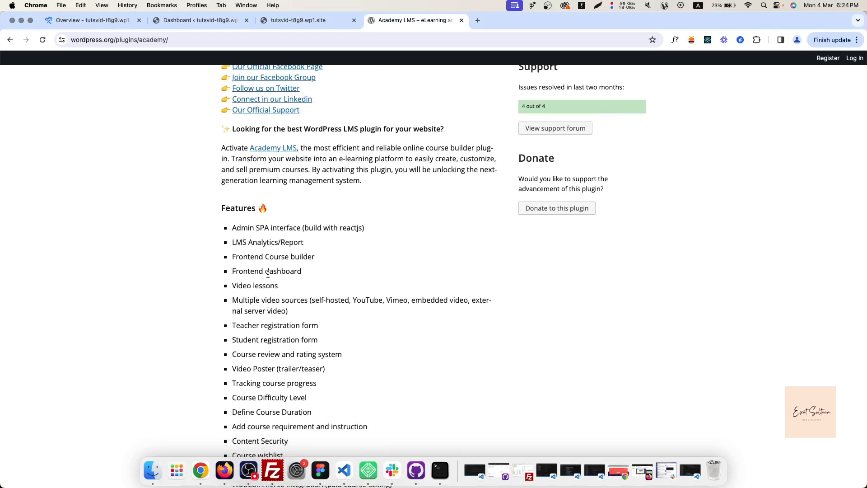
scroll(263, 334, down, 1)
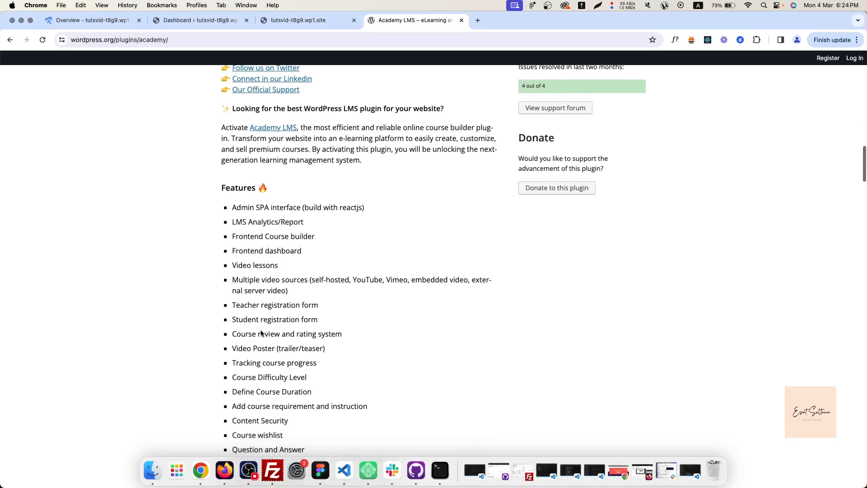
- Examine the feature entries on multiple video sources, teacher and student registration forms, and course reviews
drag(355, 279, 382, 279)
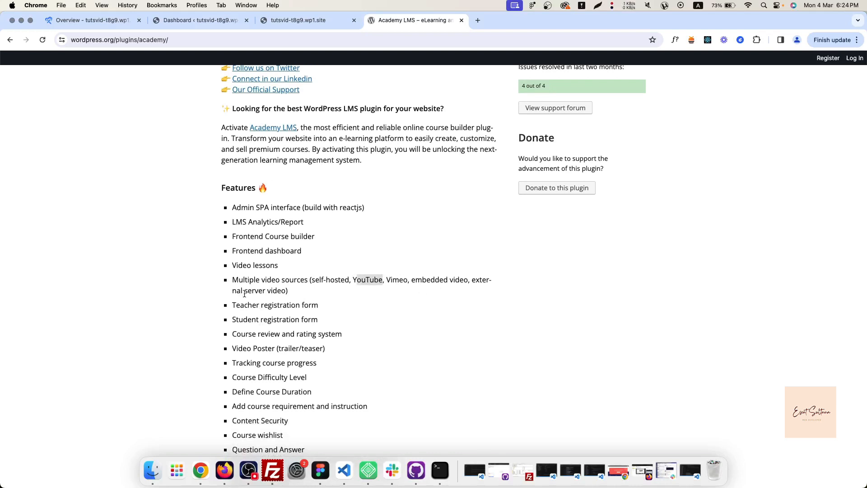
scroll(244, 294, down, 1)
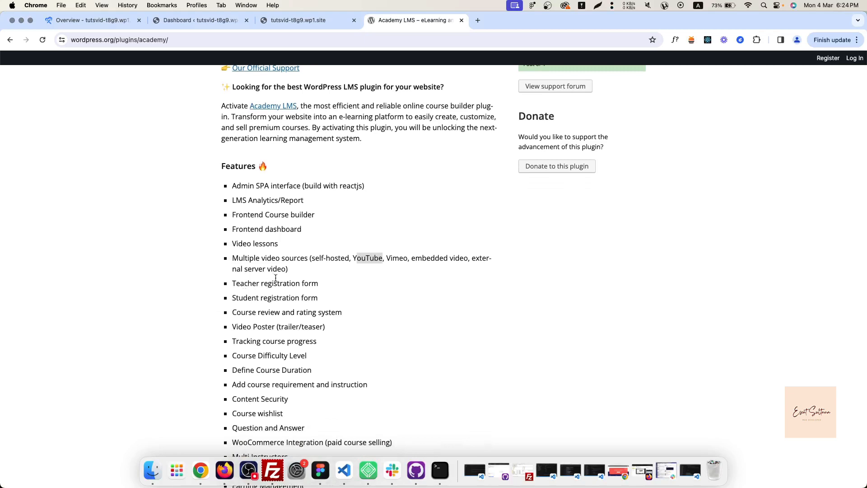
drag(285, 272, 227, 260)
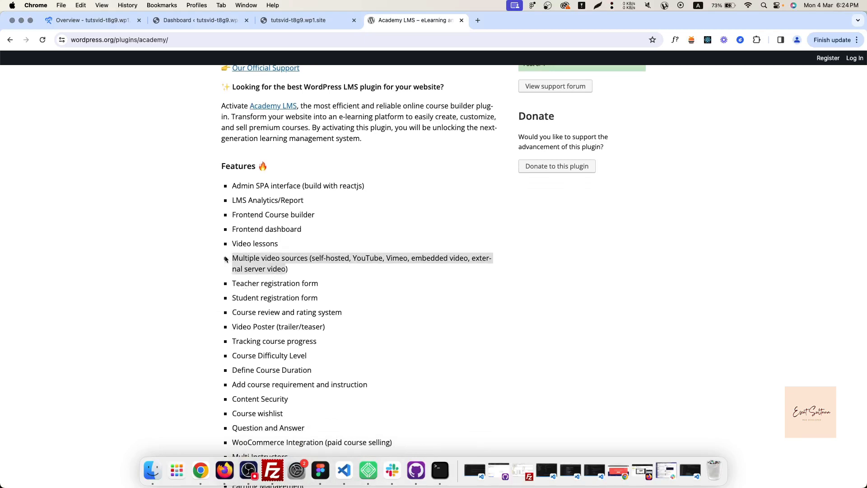
click(265, 259)
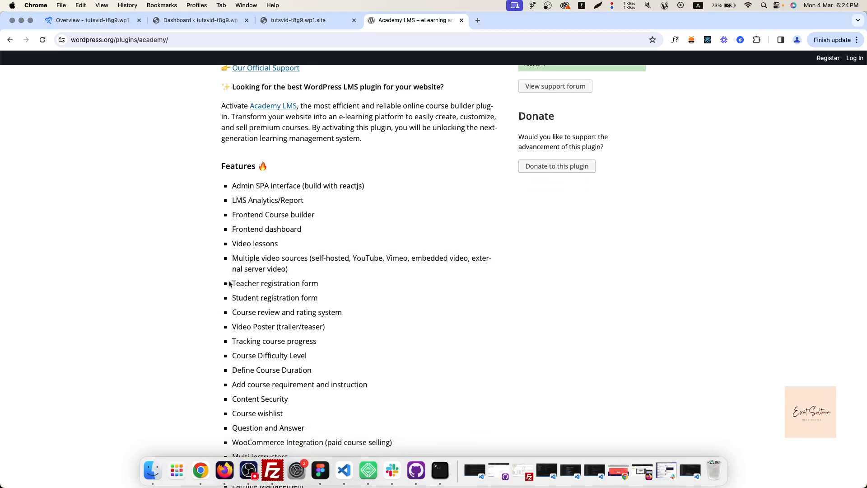
drag(226, 282, 268, 280)
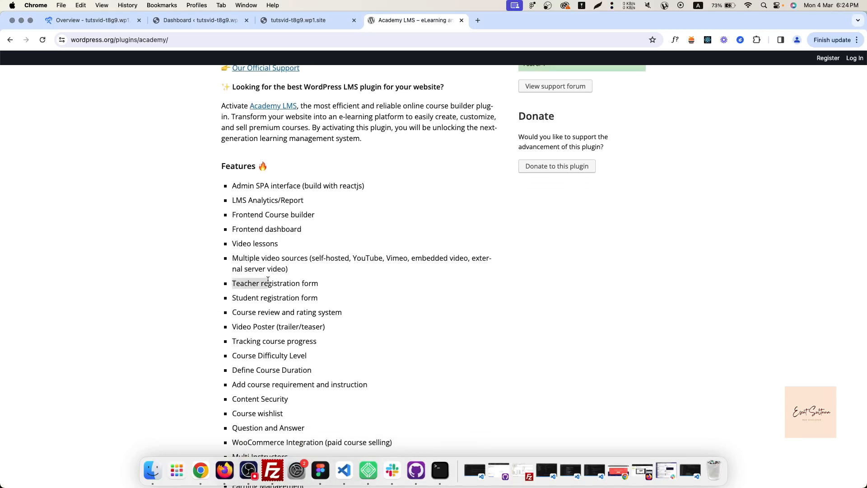
click(334, 300)
scroll(333, 300, down, 3)
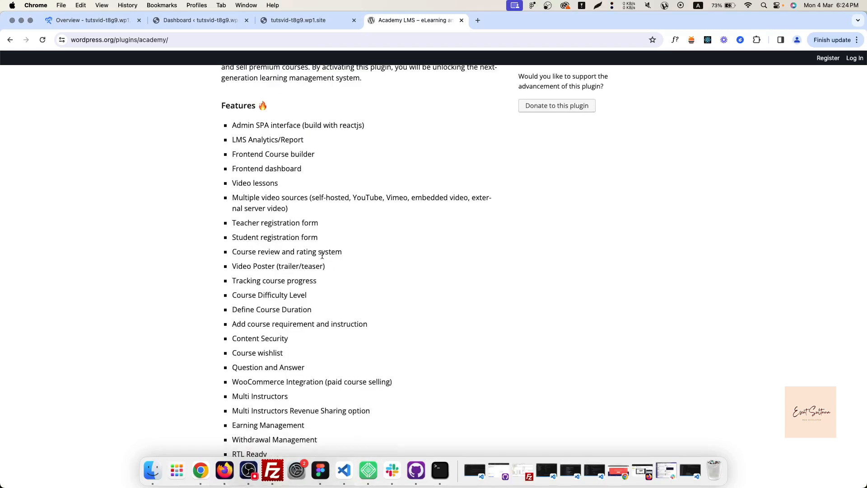
scroll(322, 256, down, 2)
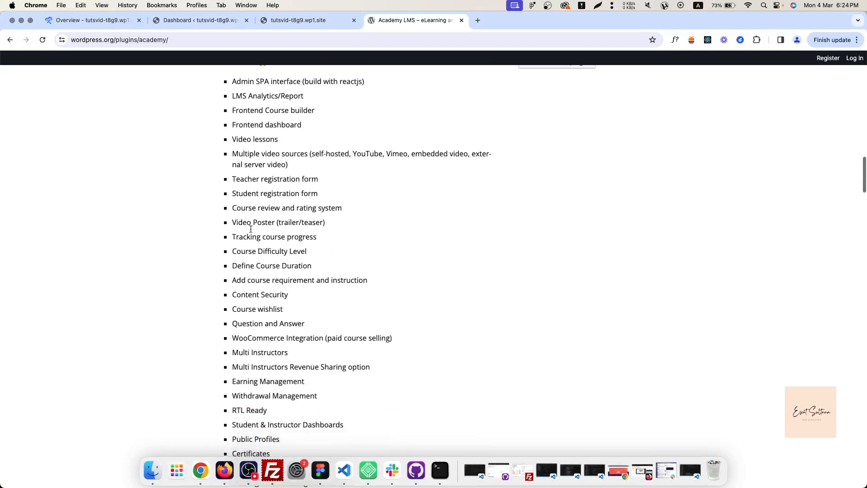
- Examine the feature entries from Tracking course progress through WooCommerce Integration for paid course selling
drag(232, 237, 323, 237)
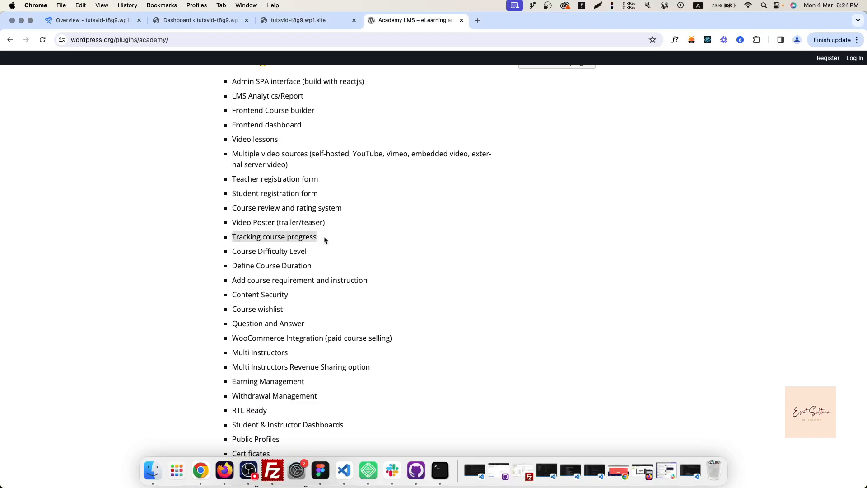
scroll(264, 270, down, 3)
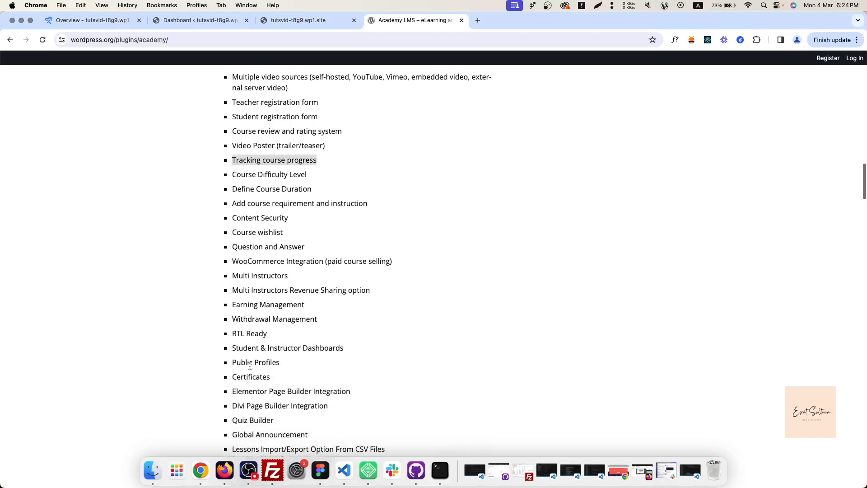
scroll(250, 366, down, 2)
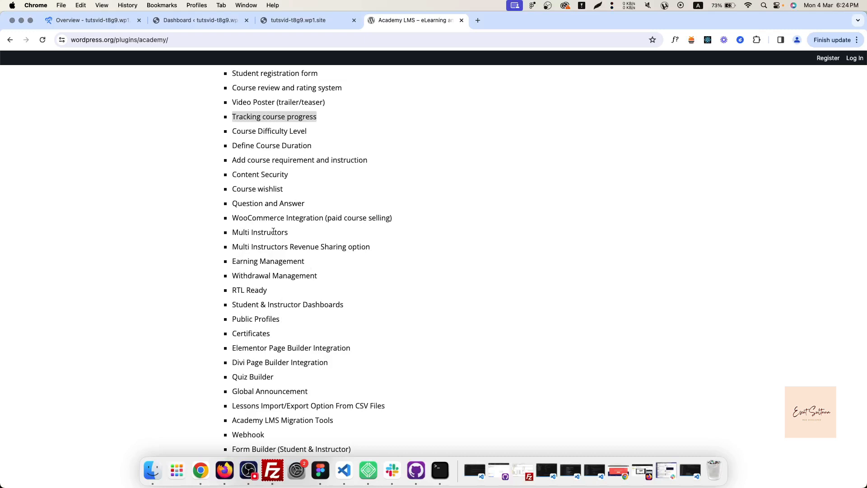
click(260, 227)
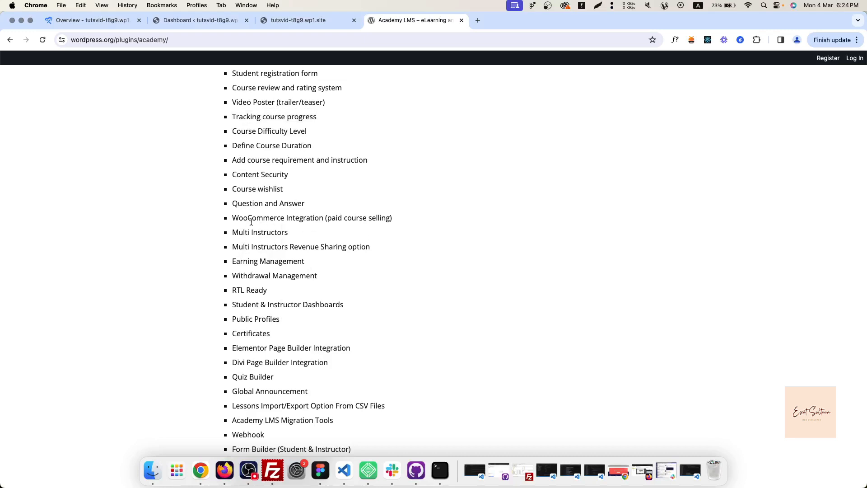
drag(233, 217, 326, 220)
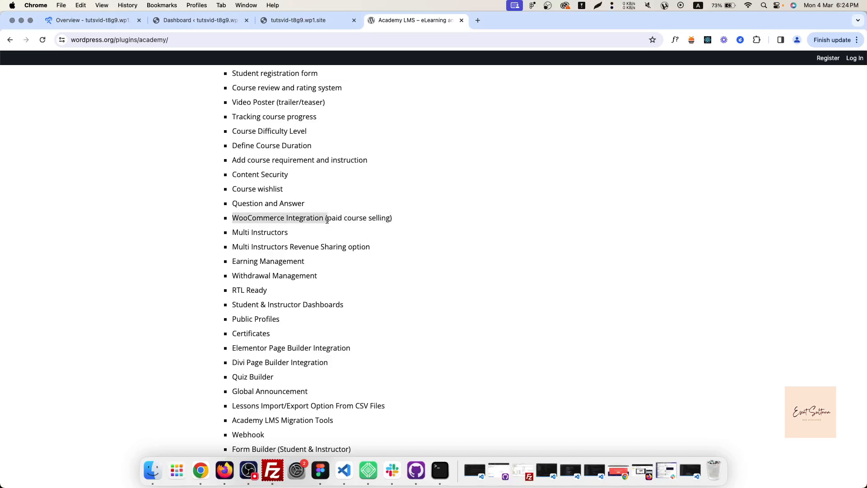
scroll(294, 262, down, 3)
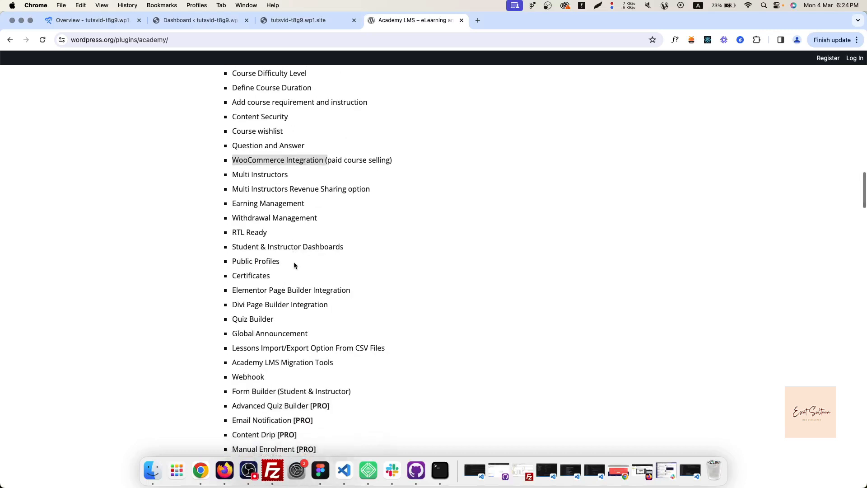
- Review the rest of the Features list, including the PRO entries, and the detailed feature descriptions below it
scroll(294, 264, down, 3)
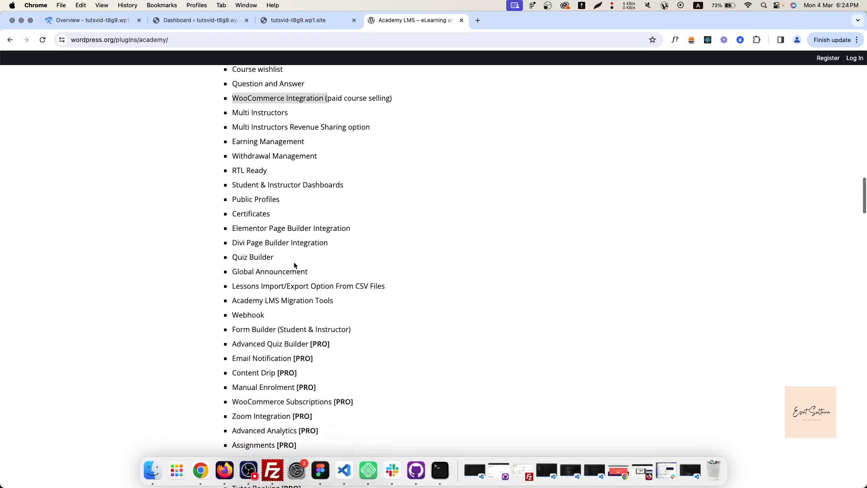
scroll(257, 339, down, 4)
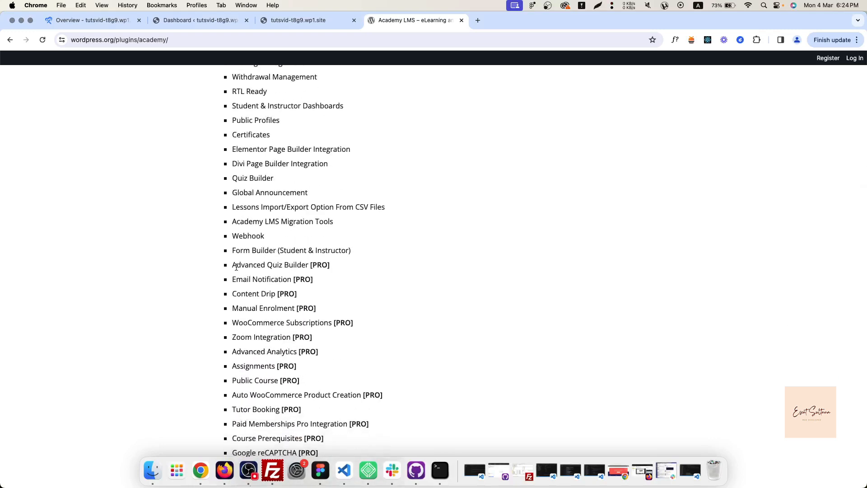
scroll(244, 348, down, 4)
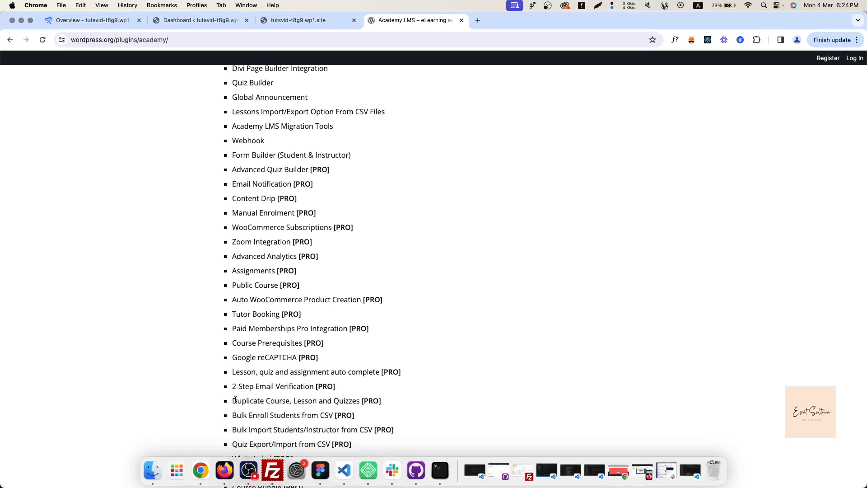
scroll(237, 388, down, 3)
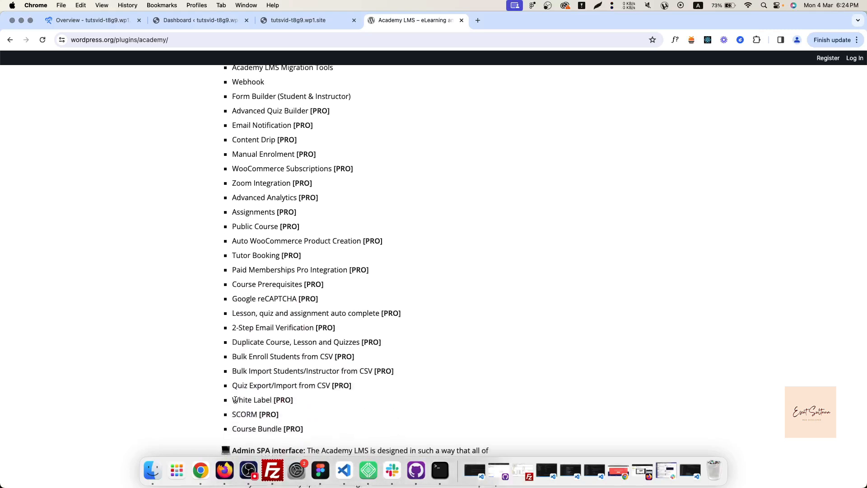
scroll(236, 400, down, 4)
scroll(235, 400, down, 20)
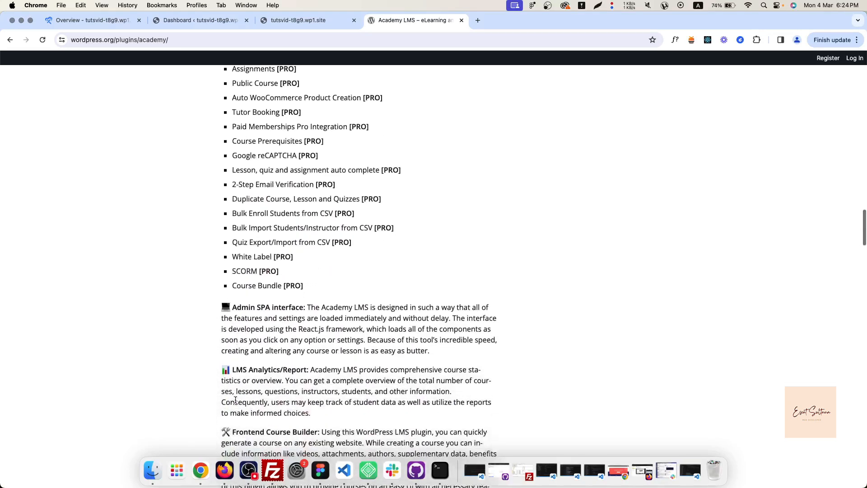
scroll(236, 399, down, 20)
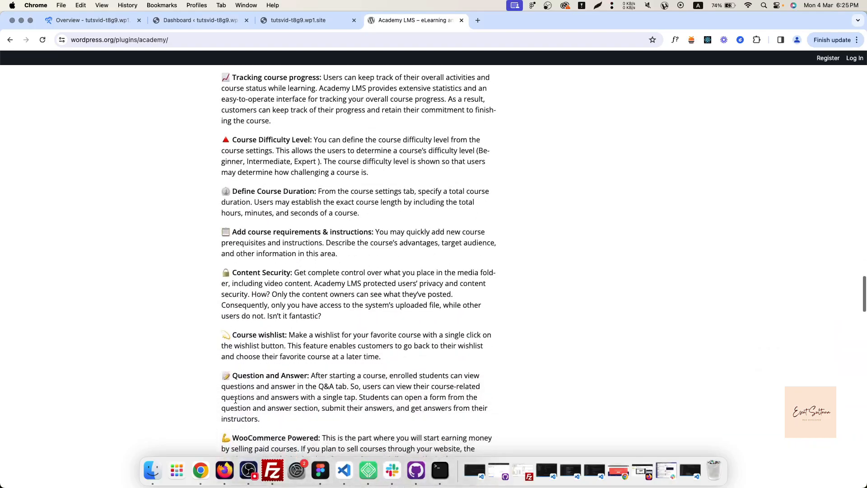
- Open the Academy LMS live demo linked in the plugin's description
scroll(235, 400, up, 20)
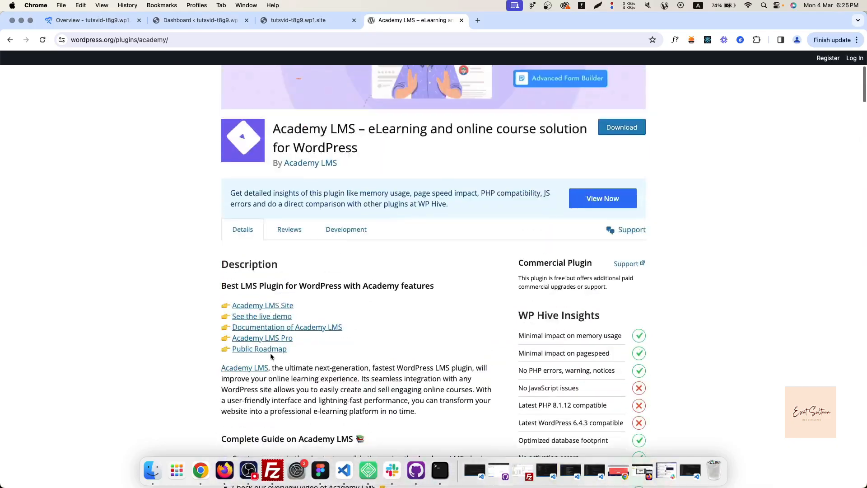
click(267, 316)
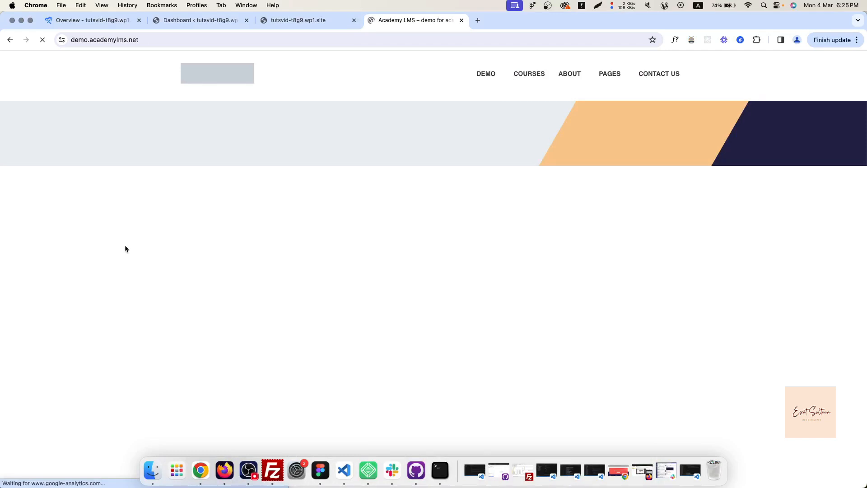
- Examine the Academy LMS demo home page, including its course categories, featured courses and statistics sections
scroll(264, 325, down, 10)
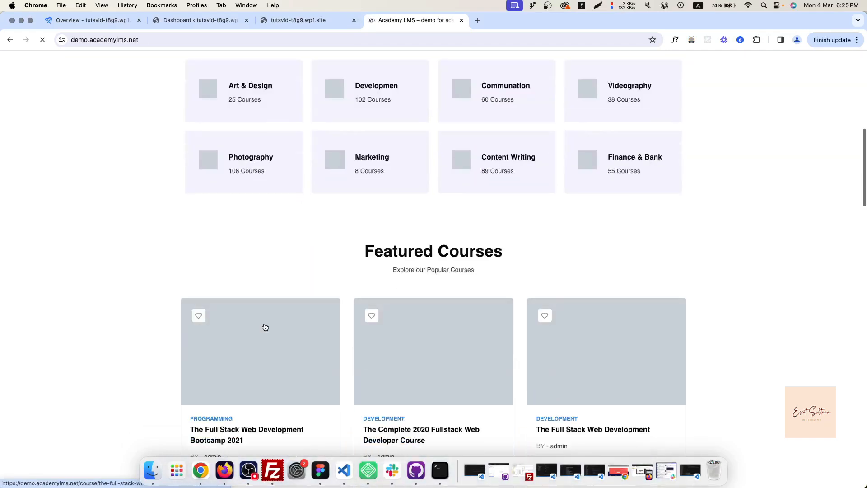
scroll(265, 327, up, 5)
scroll(264, 372, down, 10)
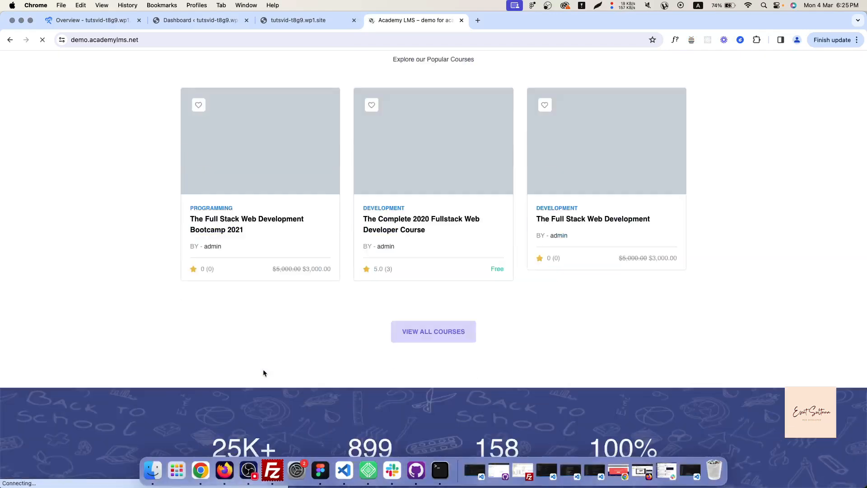
scroll(312, 292, down, 8)
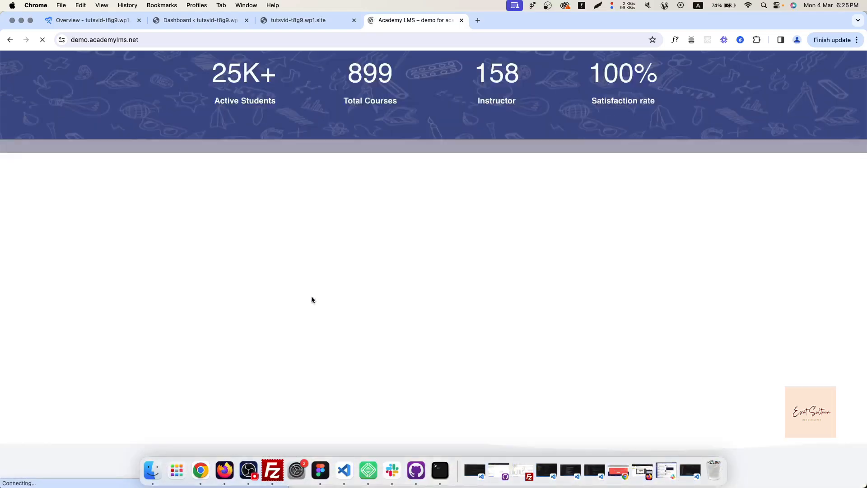
scroll(311, 298, up, 3)
scroll(271, 311, down, 4)
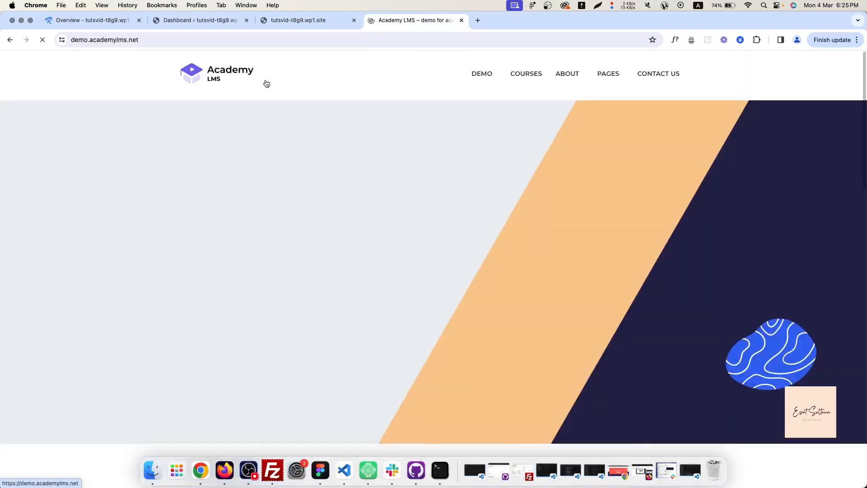
scroll(355, 257, down, 3)
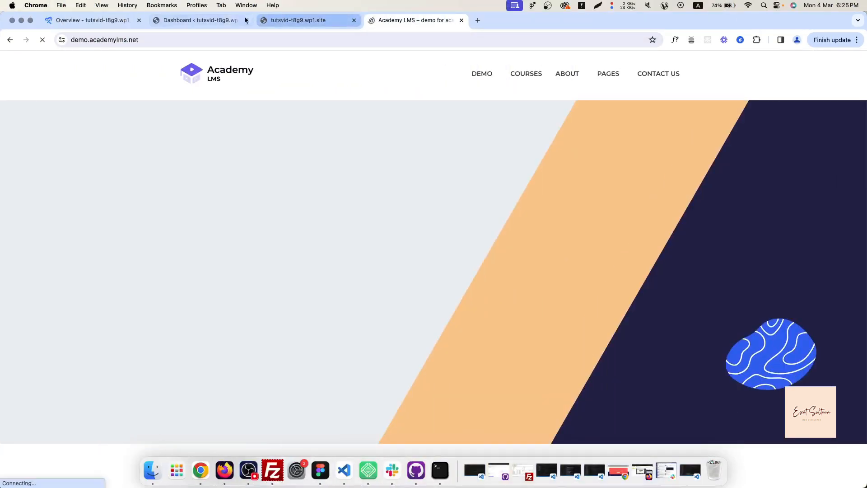
- Search the WordPress site's plugin directory for "academy lms", and install and activate the Academy LMS eLearning plugin
click(245, 16)
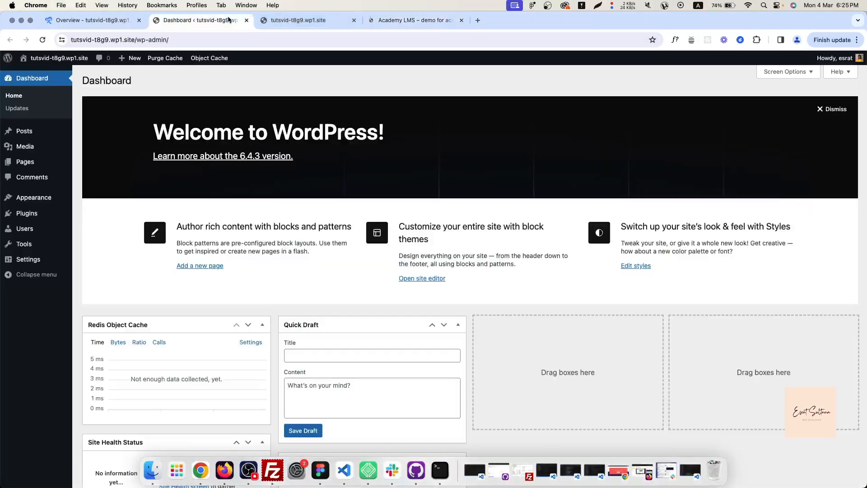
mouse_move(26, 214)
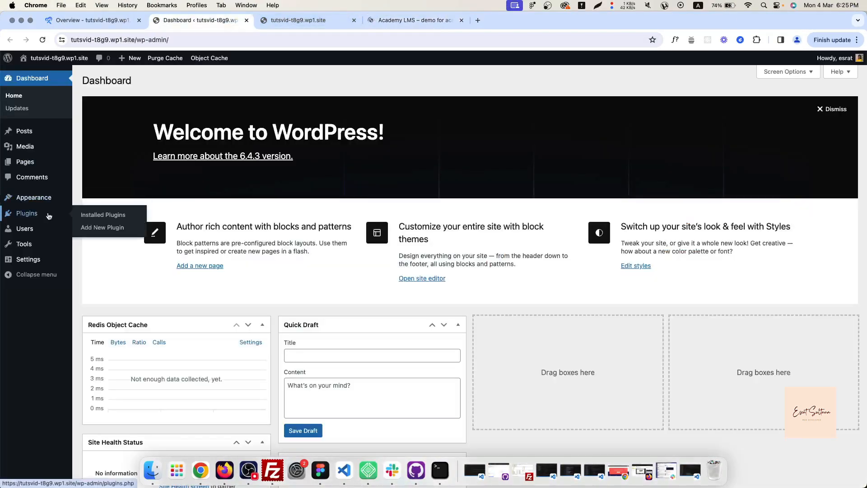
click(100, 228)
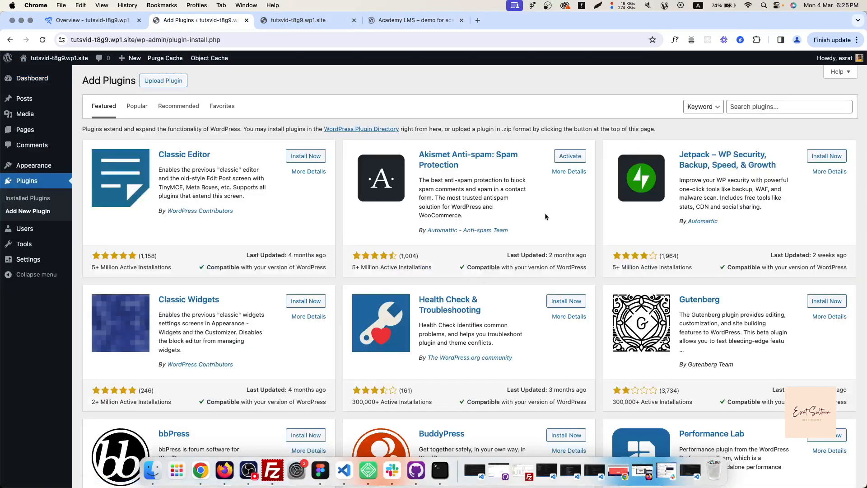
click(756, 107)
text(ac)
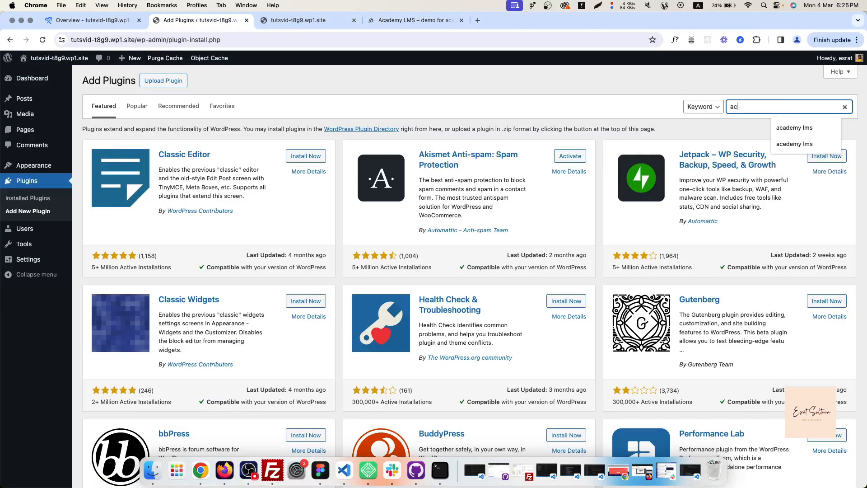
text(ademy lms)
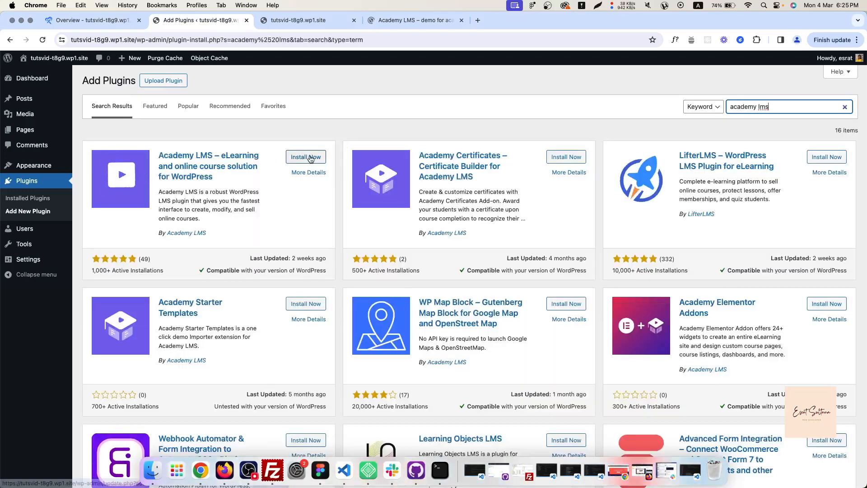
click(309, 157)
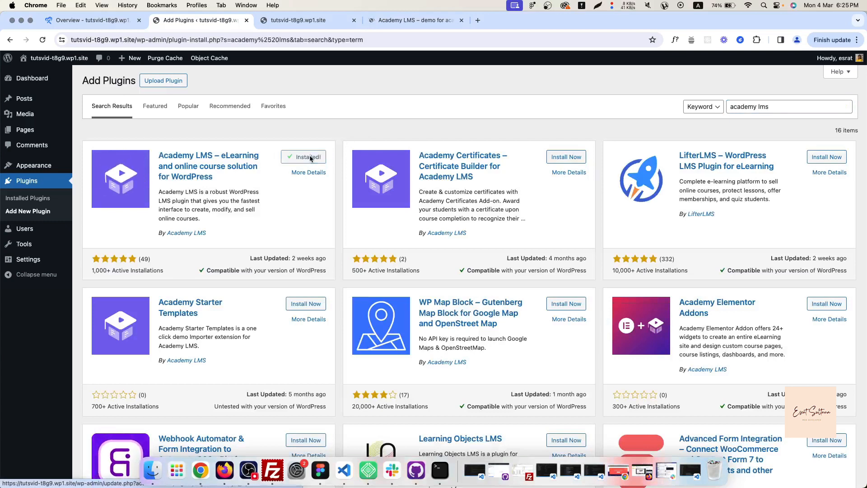
click(306, 159)
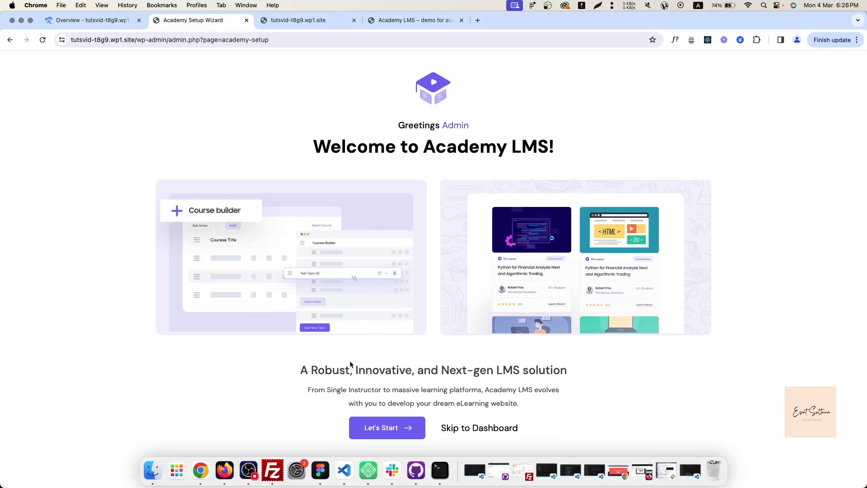
- Start the Academy LMS setup wizard and choose Marketplace as the eLearning platform type
click(369, 427)
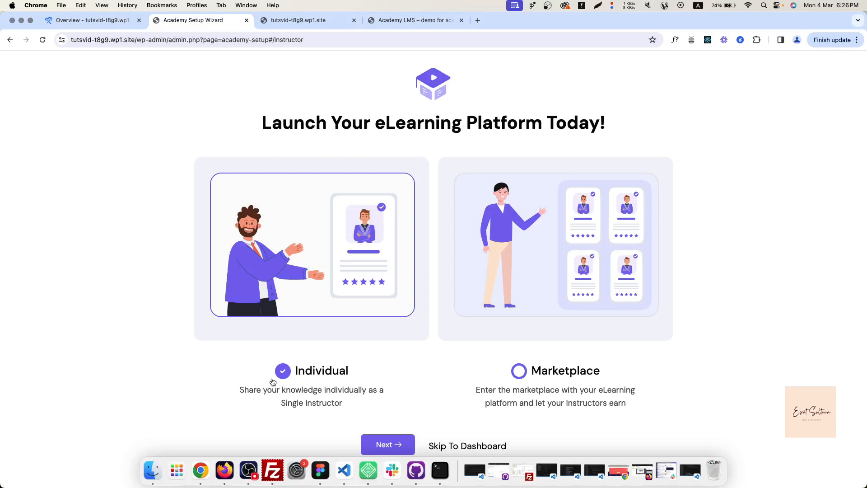
click(525, 372)
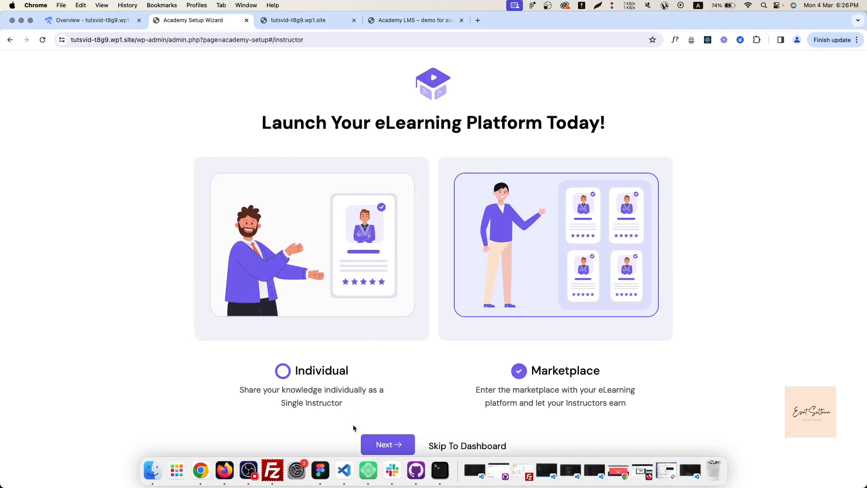
click(378, 449)
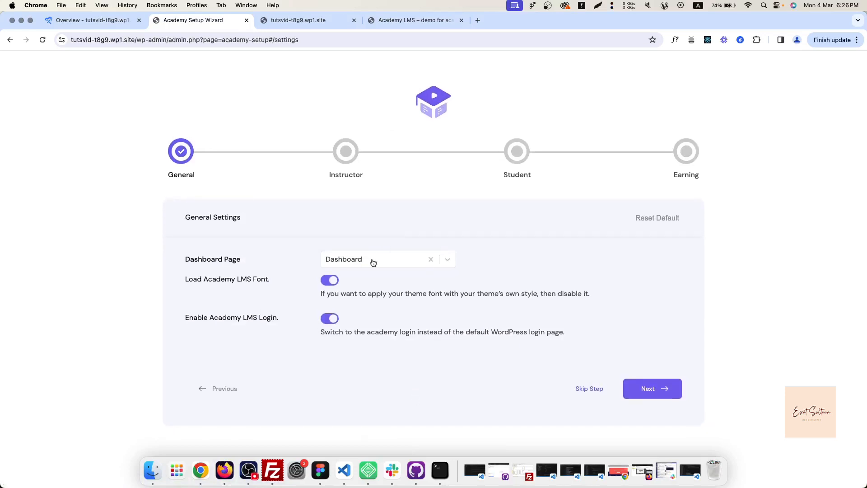
- Keep Dashboard as the dashboard page and Load Academy LMS Font enabled, and proceed past the General settings
click(373, 263)
click(395, 243)
click(328, 281)
click(329, 281)
click(328, 282)
click(328, 282)
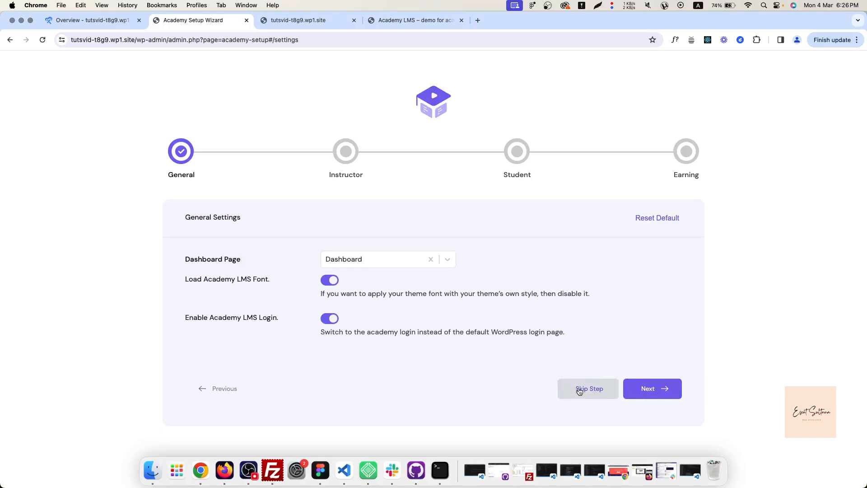
click(645, 388)
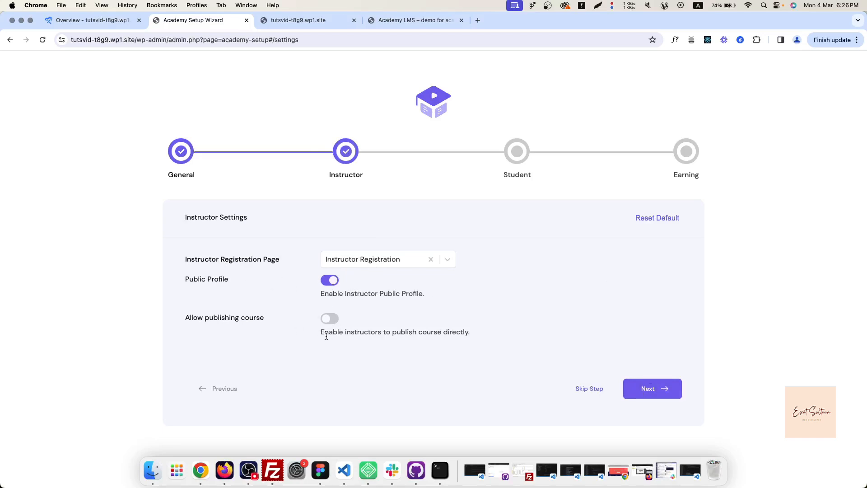
- Keep direct course publishing disabled for instructors and disable student file uploads, proceeding to the Earning settings
click(330, 318)
click(332, 320)
click(650, 385)
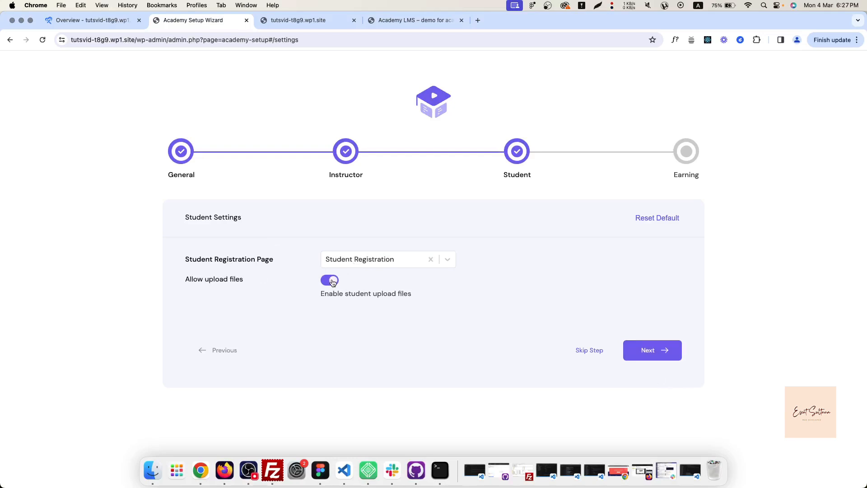
click(330, 281)
click(660, 355)
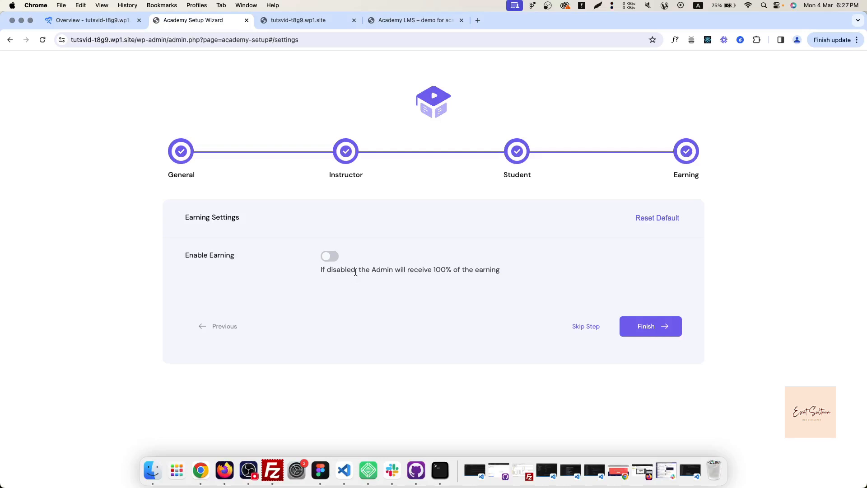
- Check the commission and withdrawal options with Enable Earning on, turn it back off, and finish the setup wizard to reach the dashboard
click(331, 257)
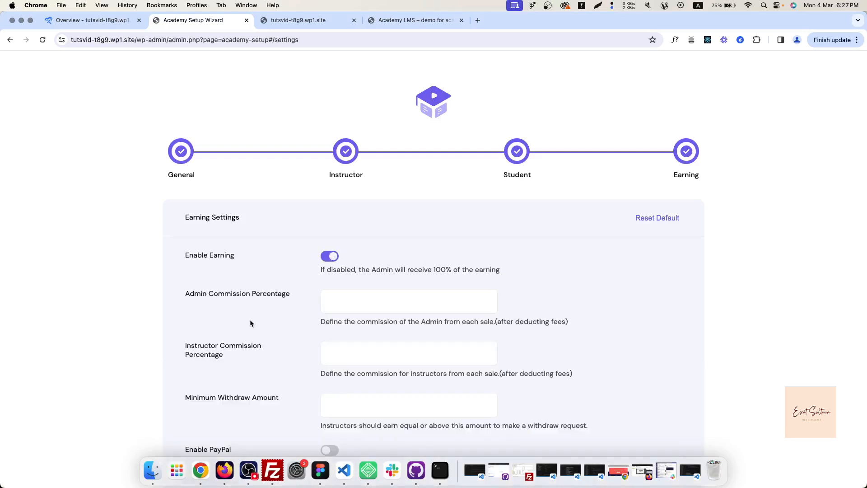
scroll(251, 365, down, 5)
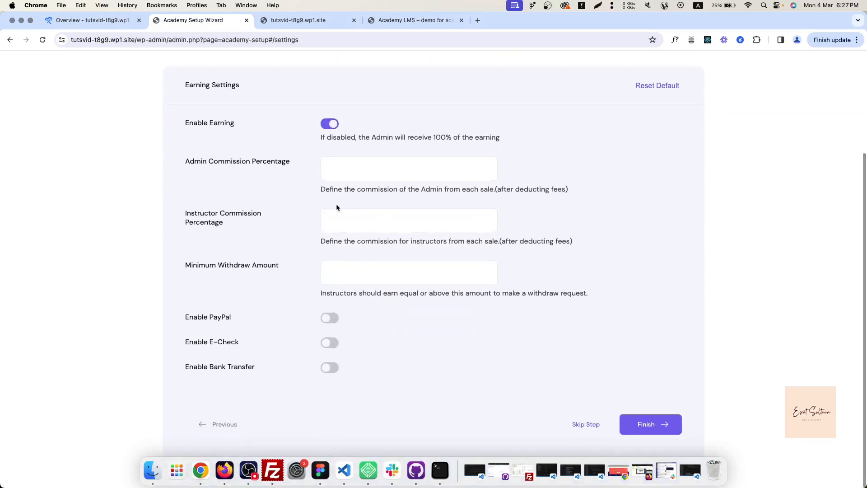
click(333, 121)
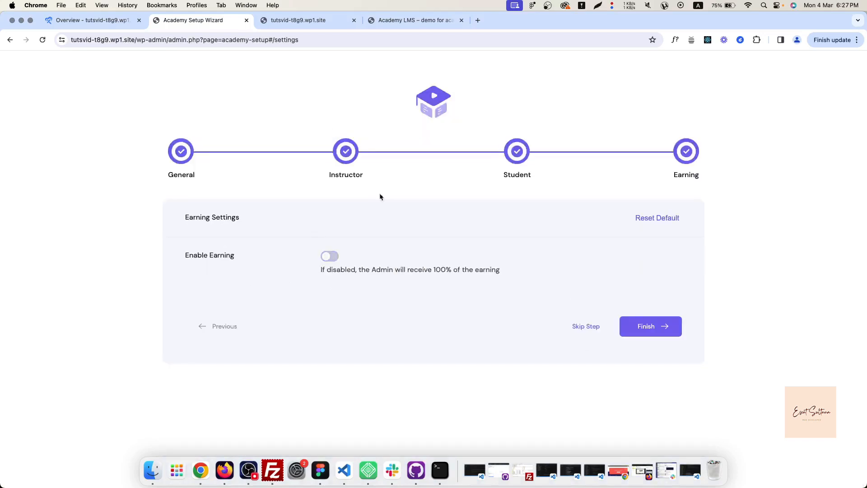
click(653, 337)
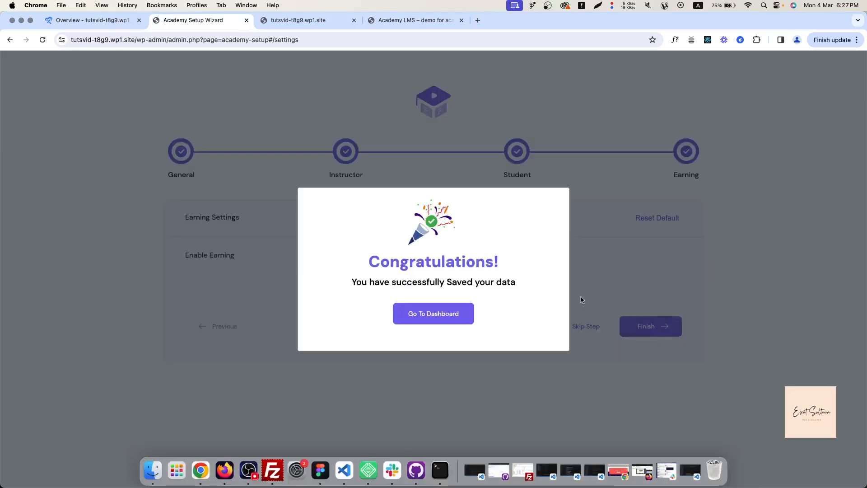
click(452, 318)
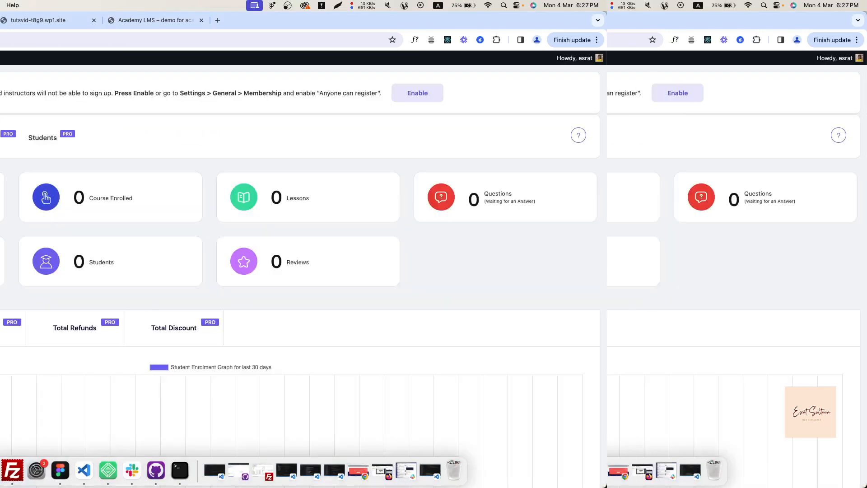
- Examine the Analytics overview, its enrolment graph and the PRO-only course and student reports, dismissing the upgrade prompts
scroll(158, 251, down, 10)
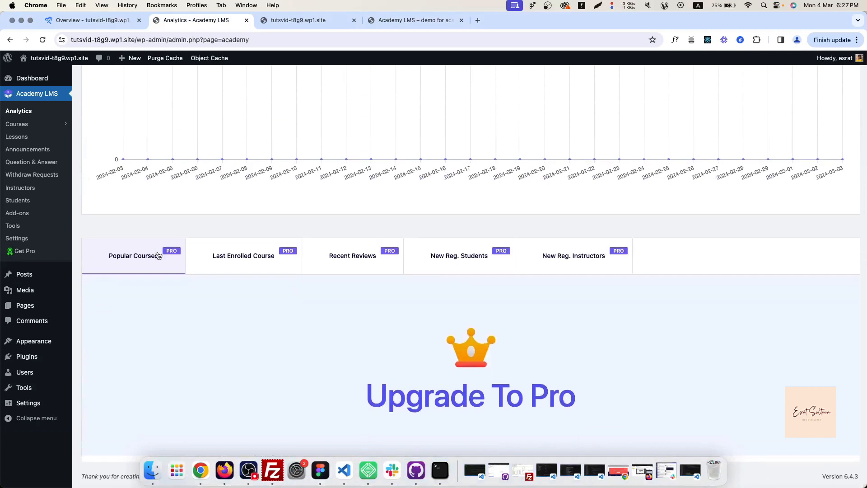
click(223, 256)
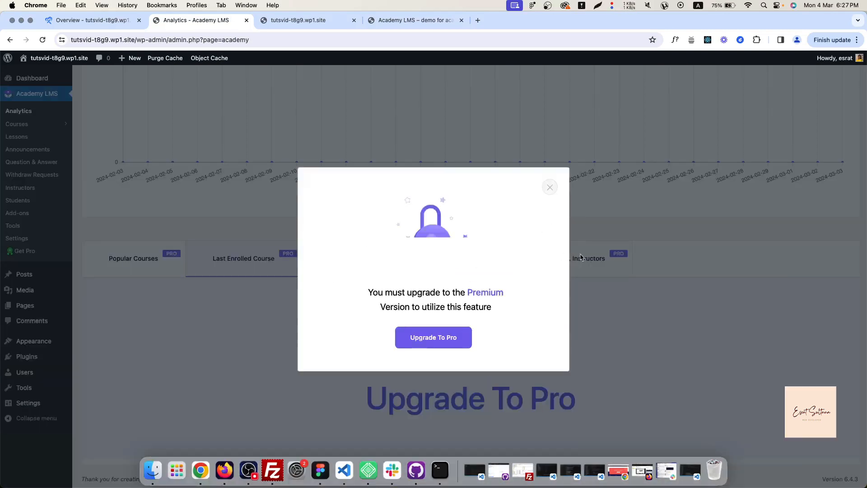
click(550, 187)
scroll(198, 320, up, 10)
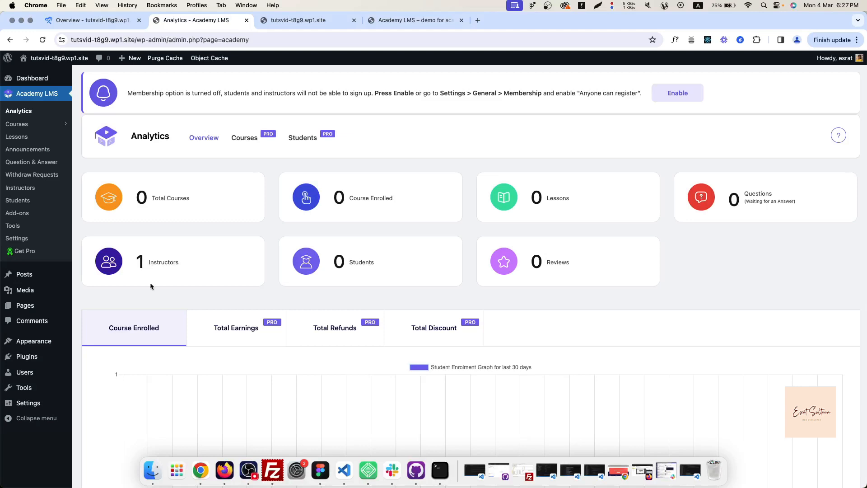
scroll(174, 375, down, 5)
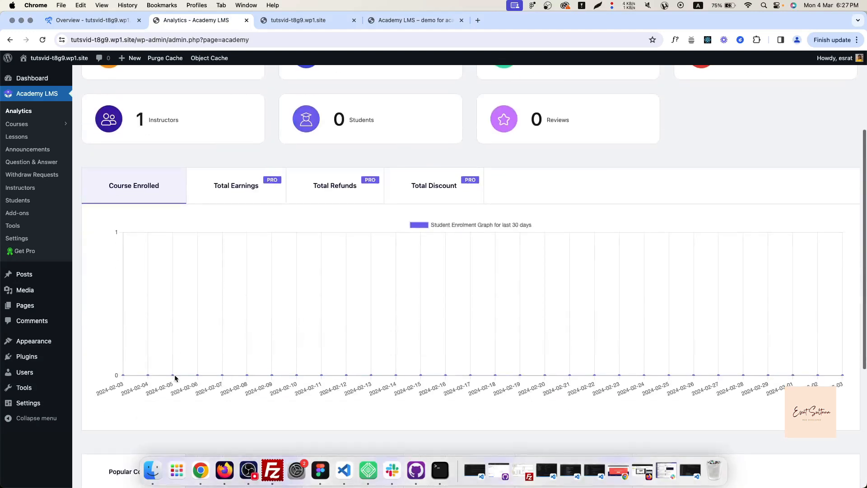
scroll(368, 258, up, 5)
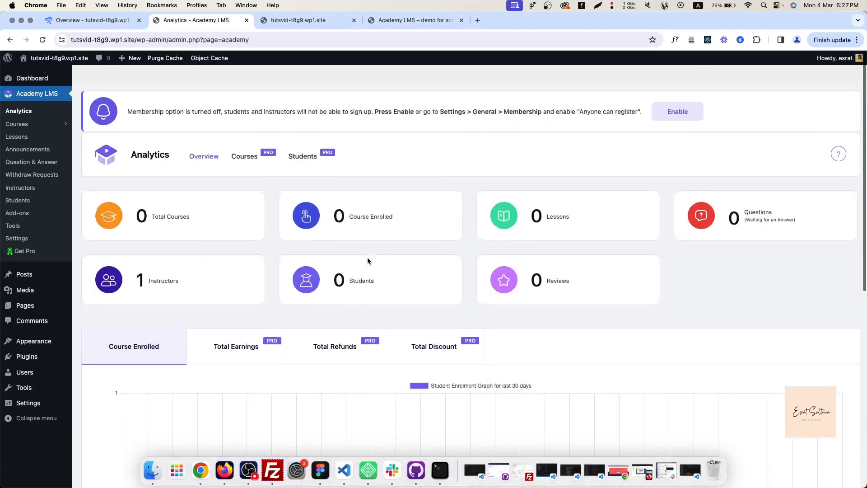
click(301, 137)
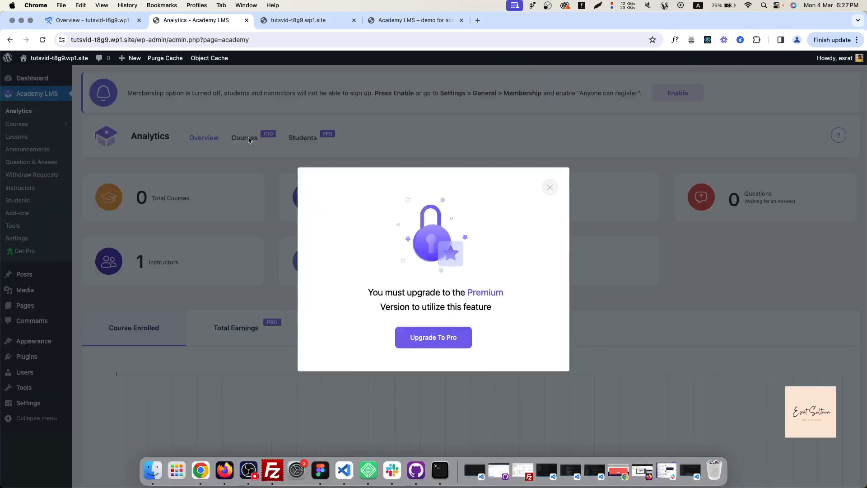
click(548, 187)
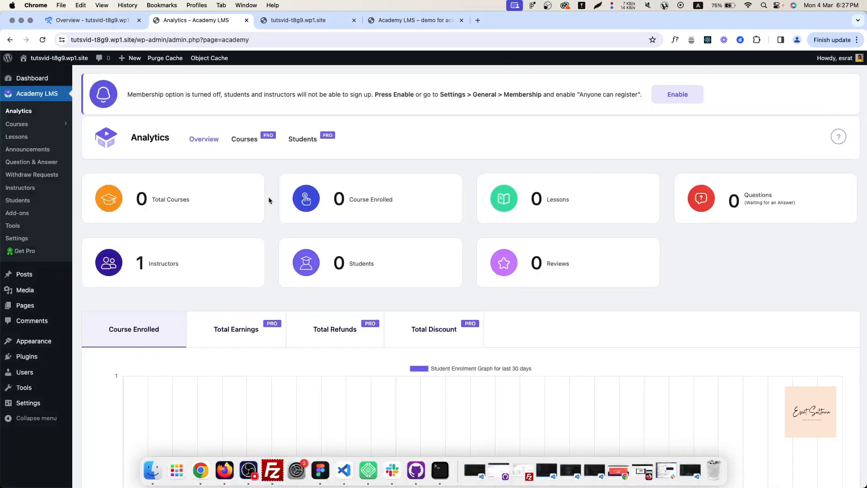
scroll(270, 200, down, 1)
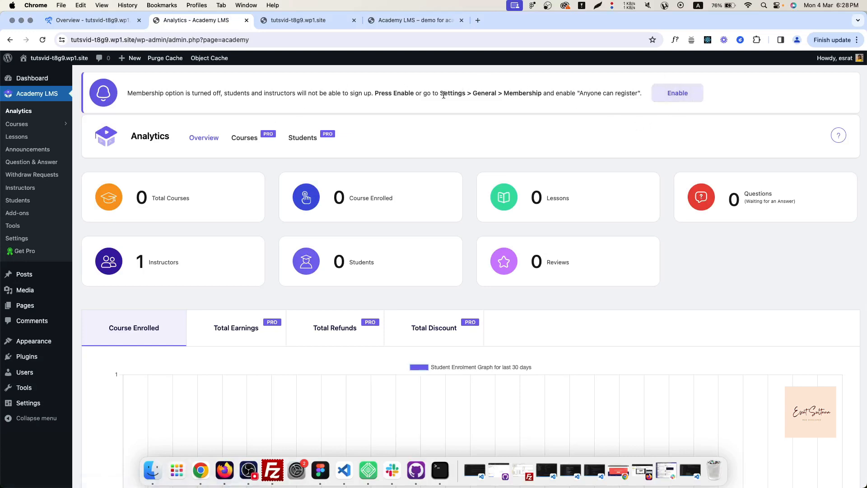
- Read the membership notice on the Analytics page and enable the membership option so students and instructors can register
drag(441, 90, 468, 100)
click(496, 94)
drag(578, 93, 639, 87)
click(668, 94)
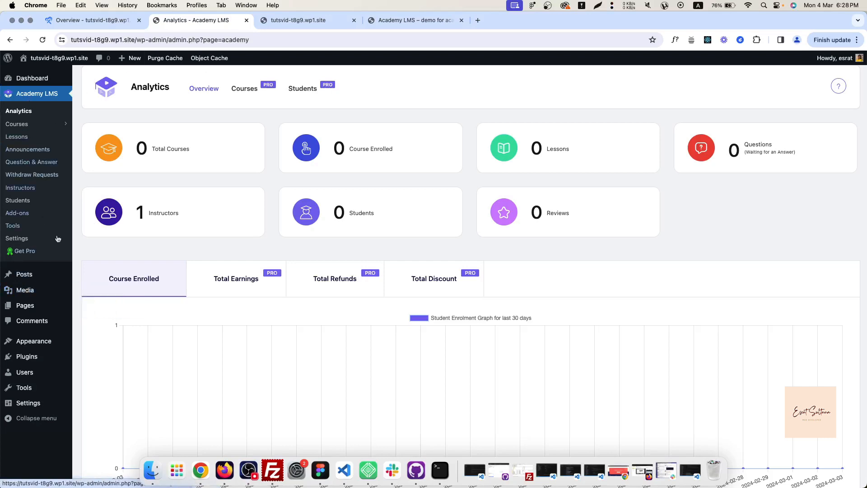
- Look through the Academy LMS Courses, Announcements, Question & Answer, Withdraw Requests, Instructors and Students pages
click(15, 124)
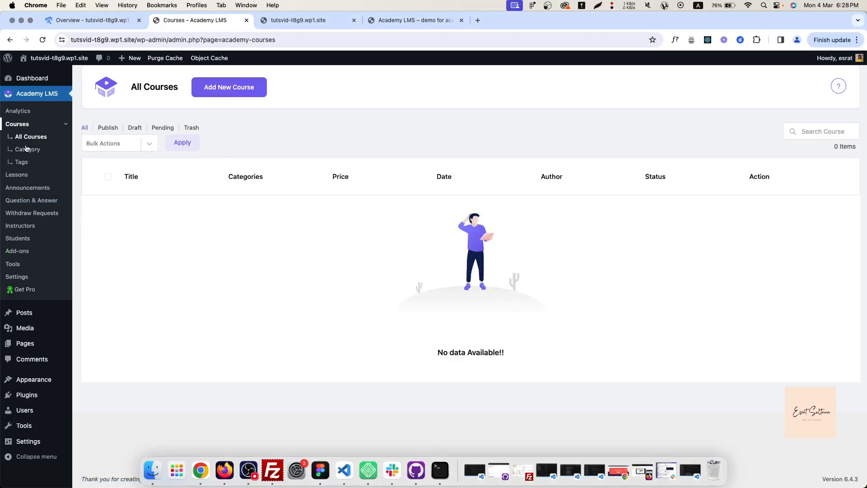
click(13, 187)
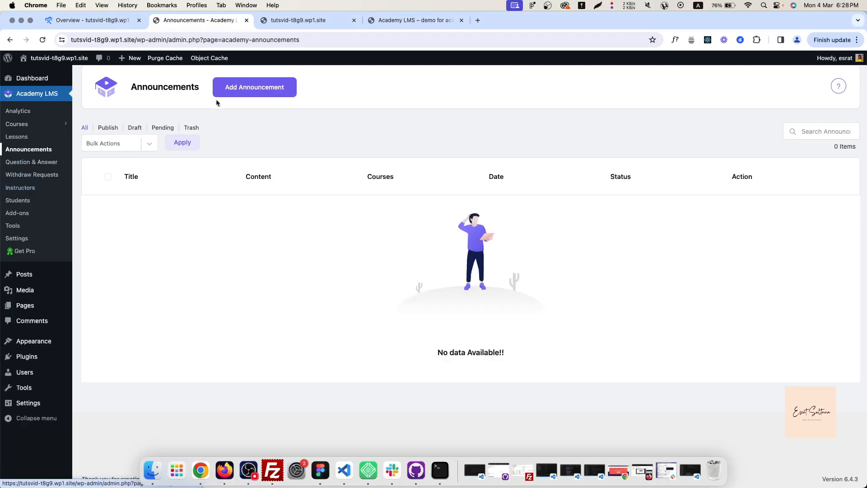
click(33, 162)
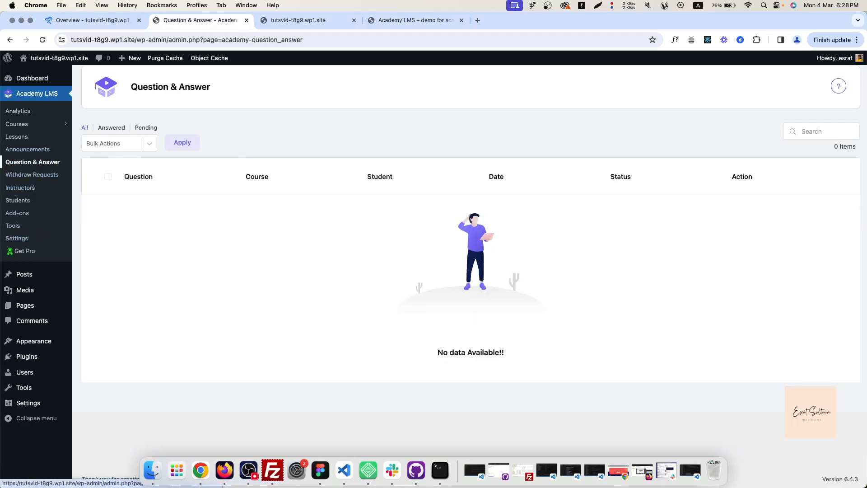
click(40, 175)
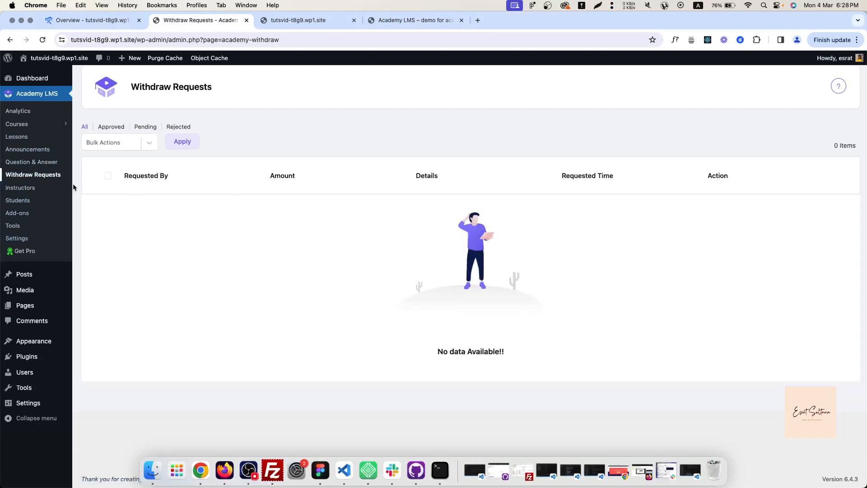
click(28, 190)
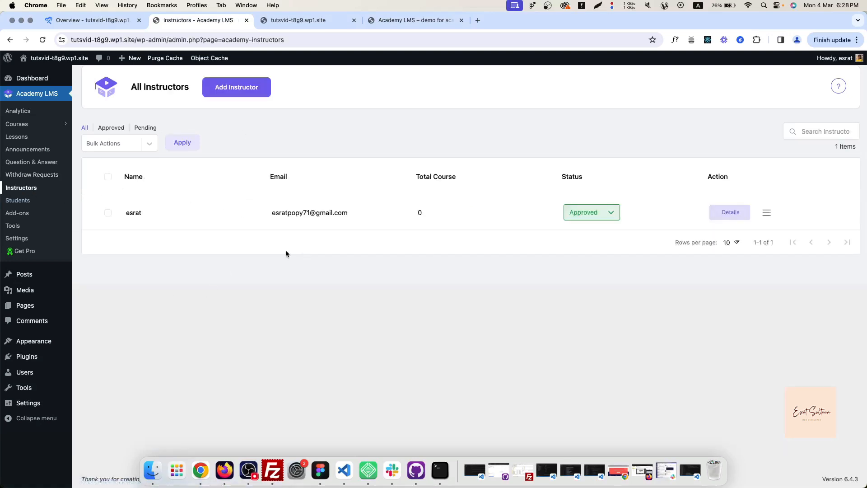
click(18, 200)
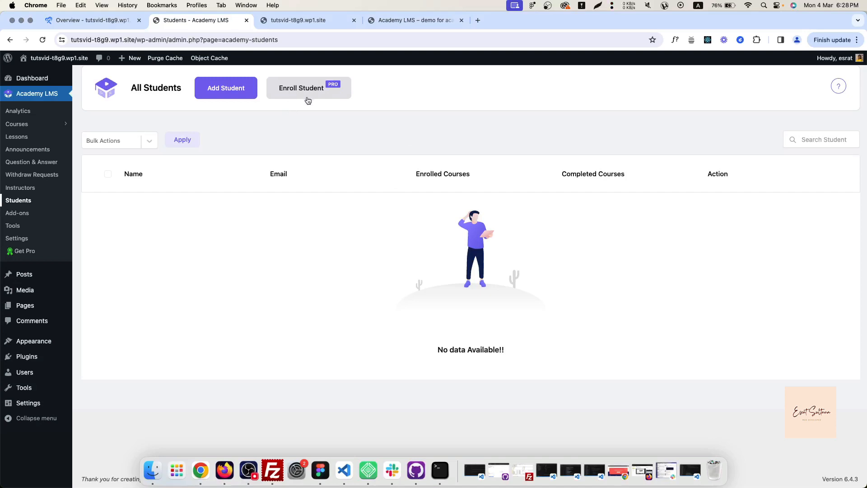
- Browse the full list of Academy LMS add-ons, from Quizzes and Multi Instructor through to Webhooks
click(9, 213)
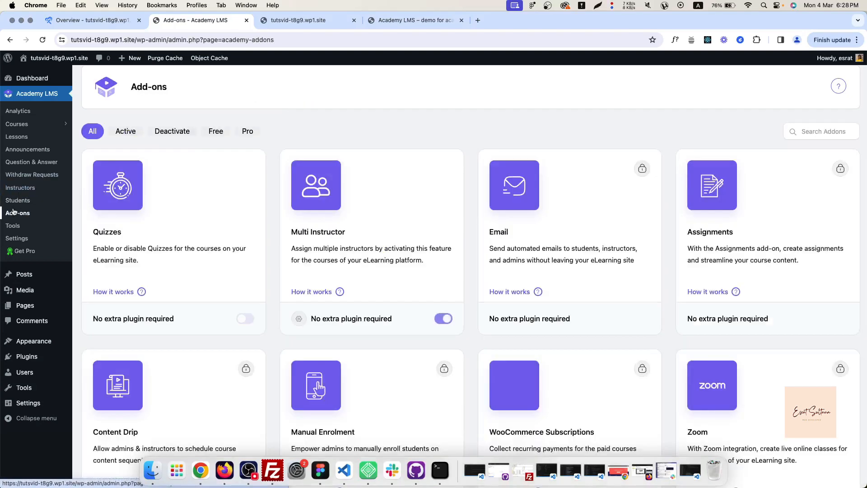
scroll(155, 342, down, 15)
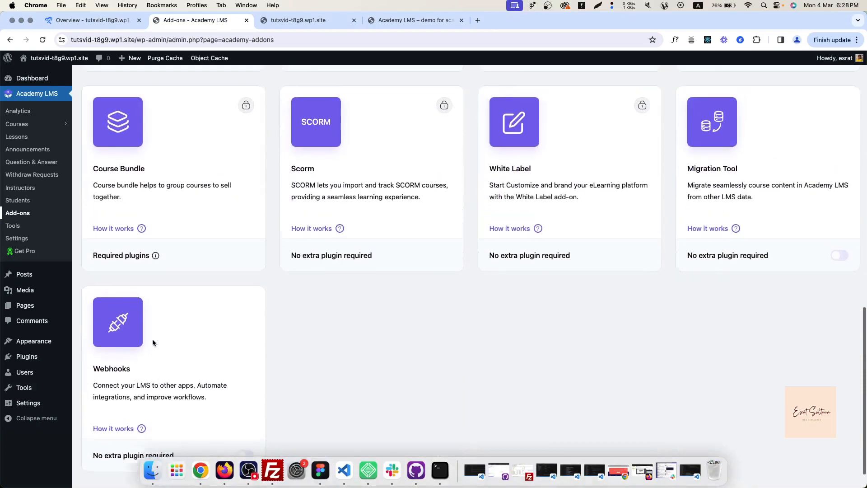
scroll(154, 343, up, 10)
scroll(153, 340, up, 6)
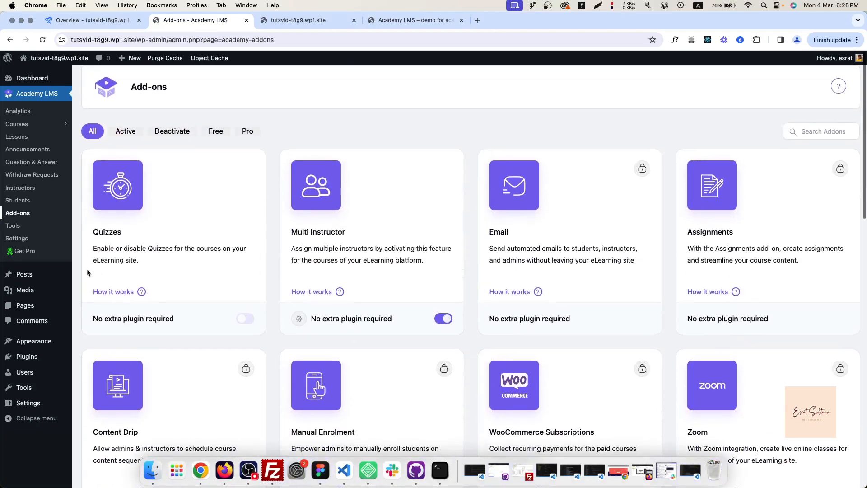
- Examine the WordPress and server environment details in the Status section of the Academy LMS Tools
click(18, 227)
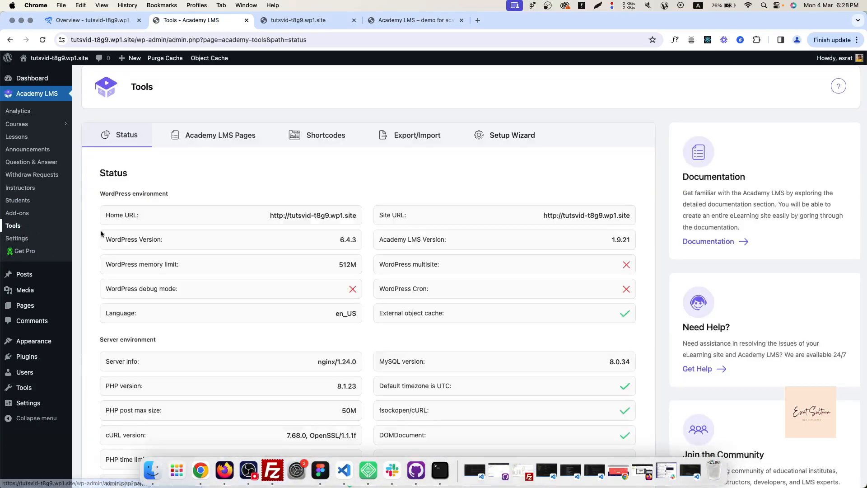
scroll(156, 342, down, 3)
scroll(178, 316, up, 3)
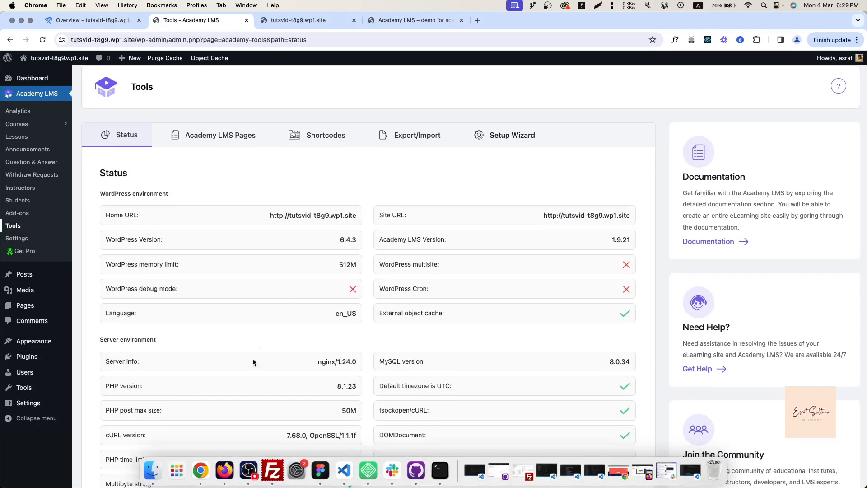
scroll(248, 375, down, 3)
scroll(245, 388, up, 1)
scroll(245, 389, down, 2)
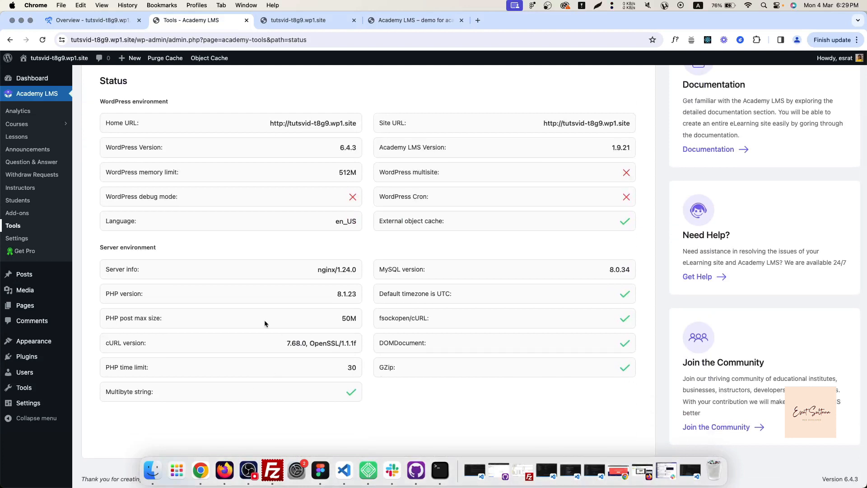
scroll(264, 321, up, 3)
- Review the remaining Academy LMS Tools sections: Academy LMS Pages, Shortcodes, Export/Import and Setup Wizard
click(221, 142)
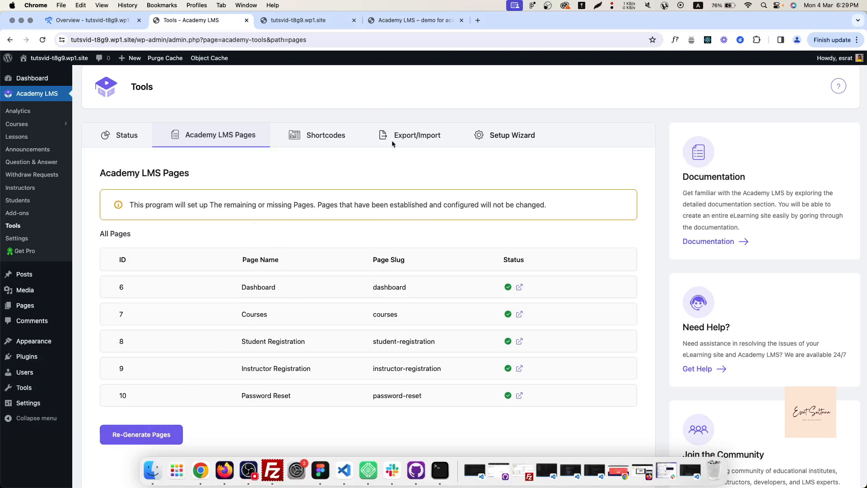
click(316, 134)
scroll(146, 289, down, 5)
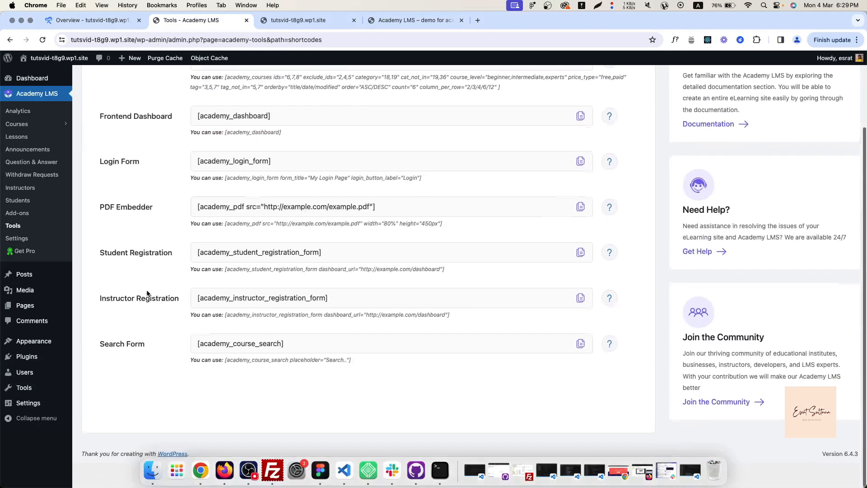
scroll(146, 289, up, 5)
scroll(147, 293, down, 2)
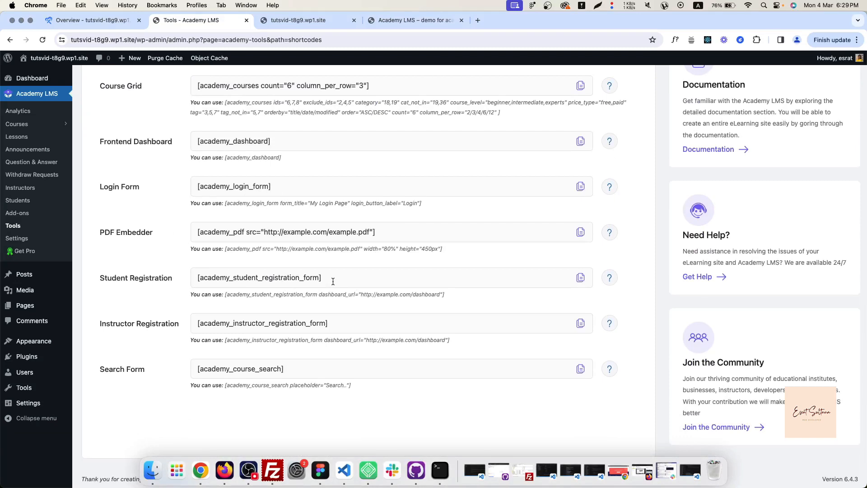
scroll(333, 281, up, 2)
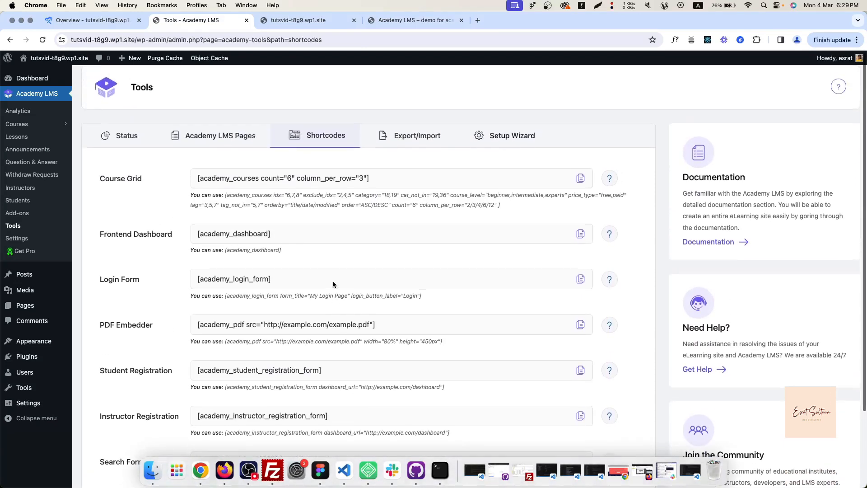
click(409, 142)
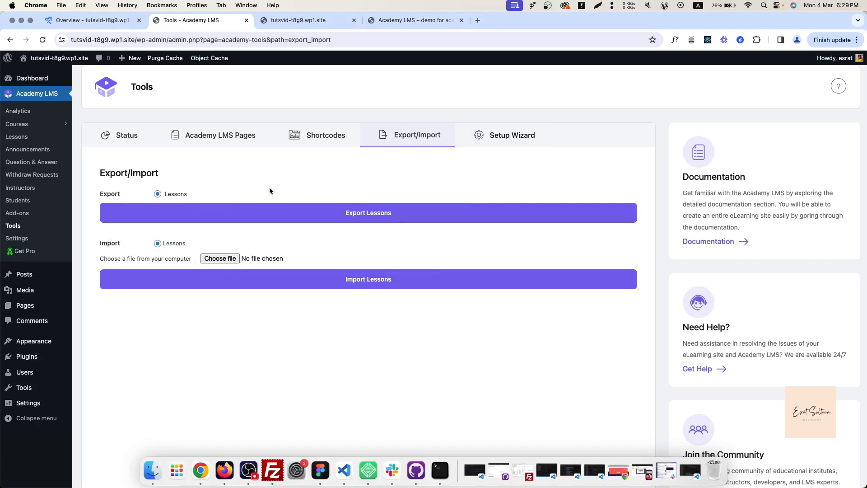
click(523, 135)
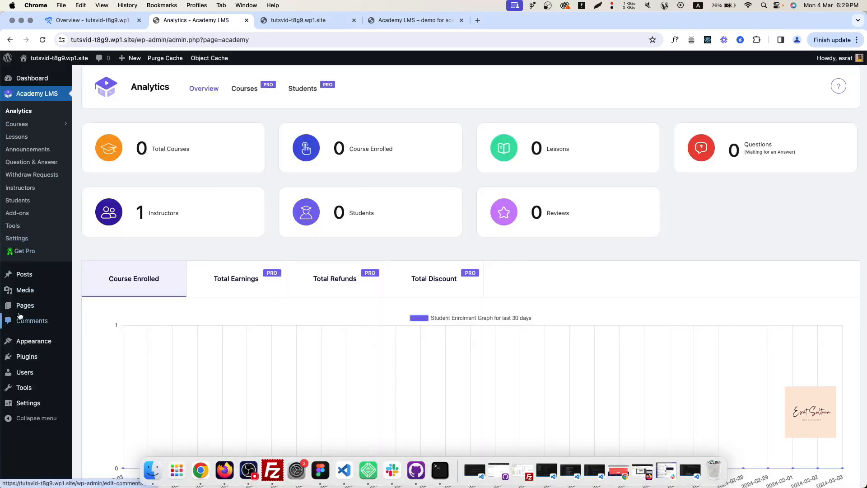
- Glance over the Analytics overview and return to the Academy LMS Add-ons page
scroll(20, 316, down, 2)
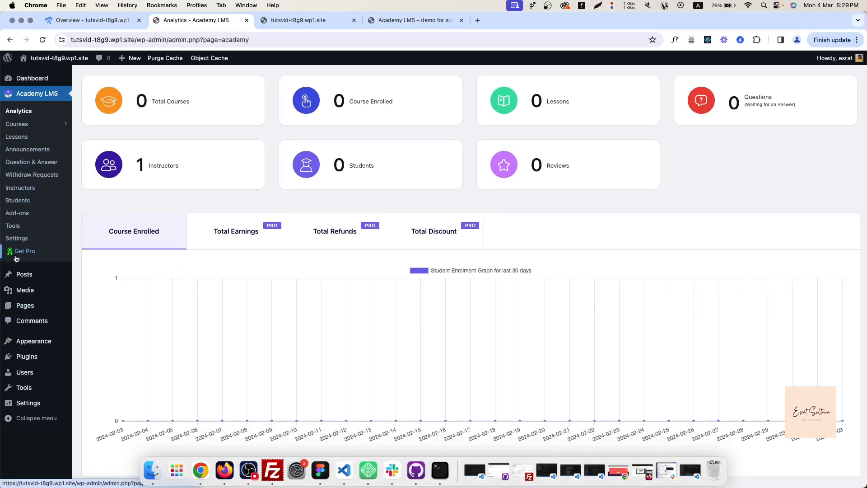
scroll(15, 255, up, 2)
click(17, 213)
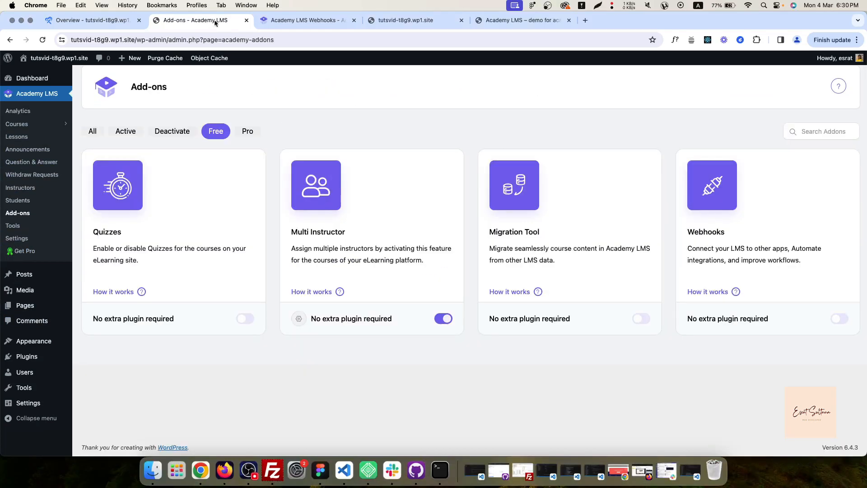